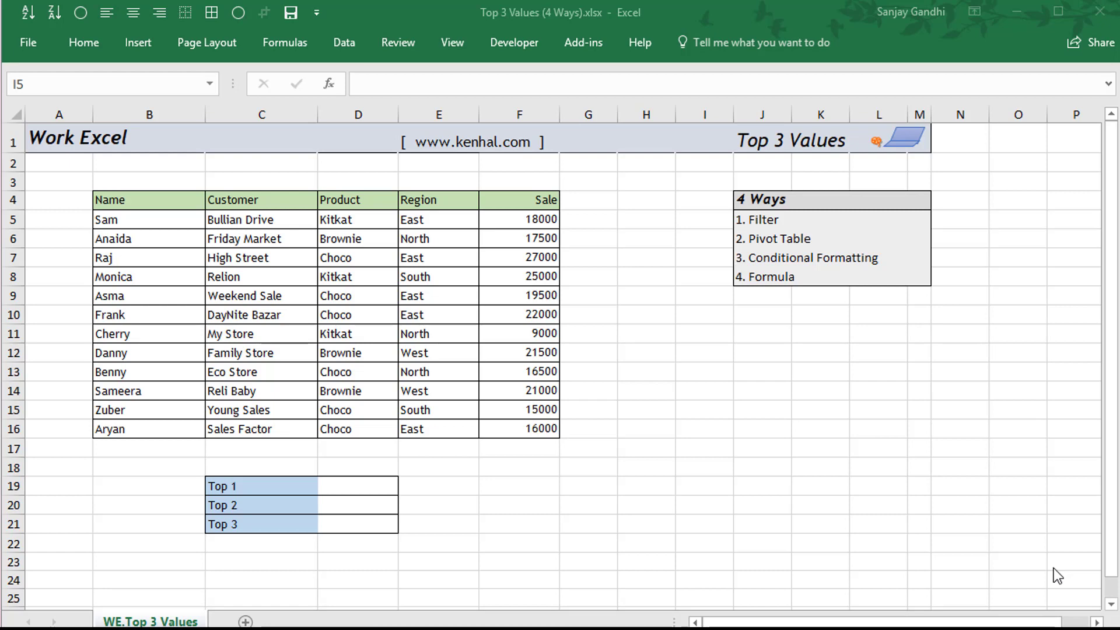
Review the four methods (Filter, Pivot Table, Conditional Formatting, Formula) and move into the Sale column.
left_click(690, 217)
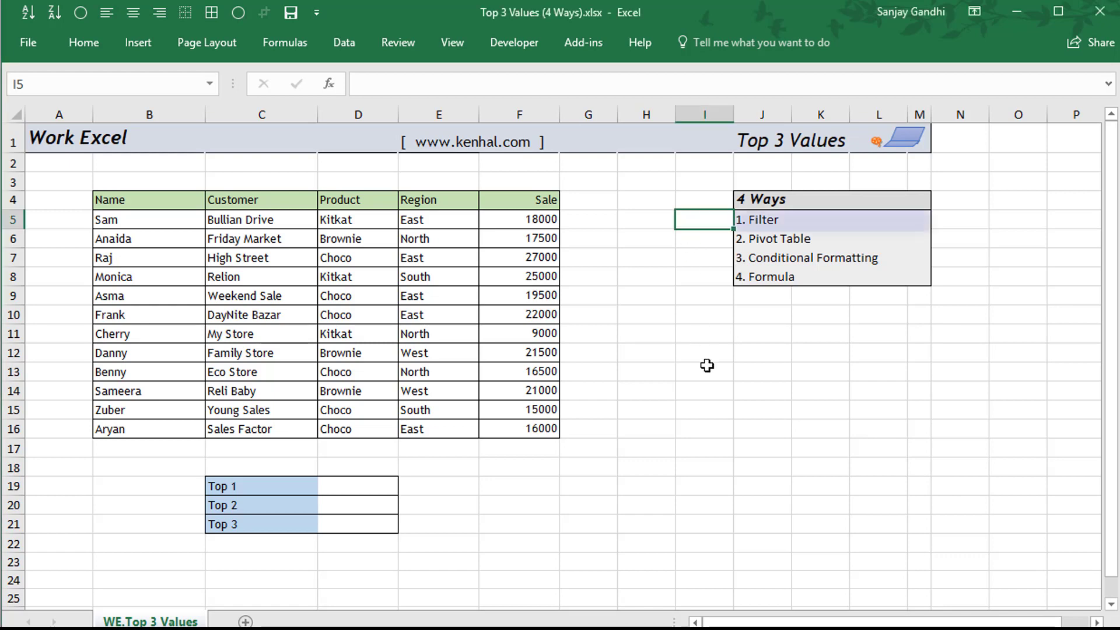
key("Down")
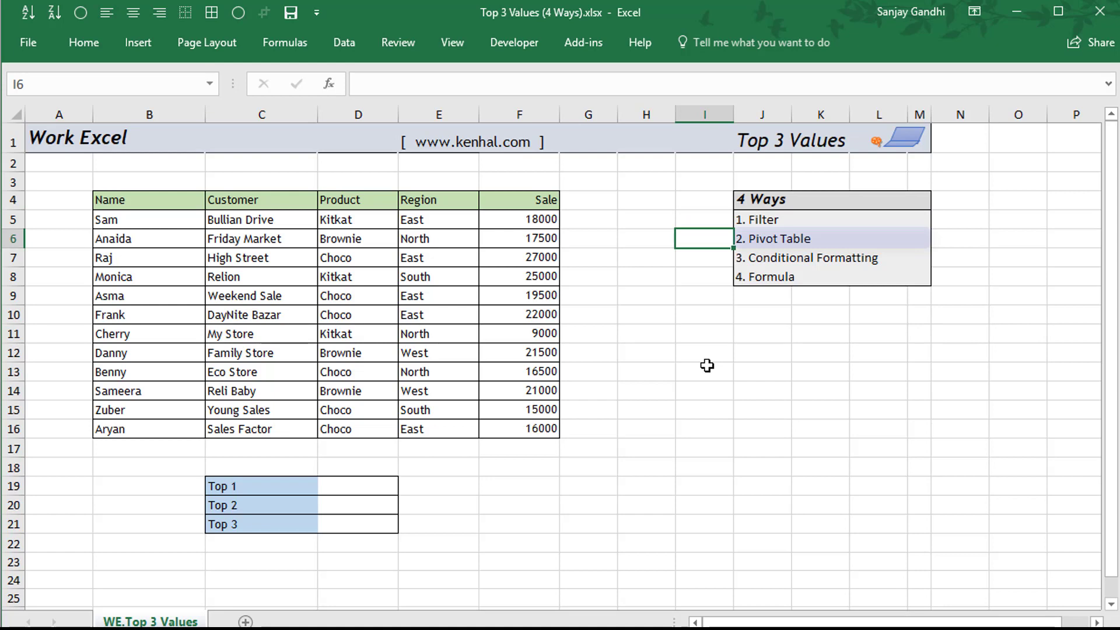
key("Down")
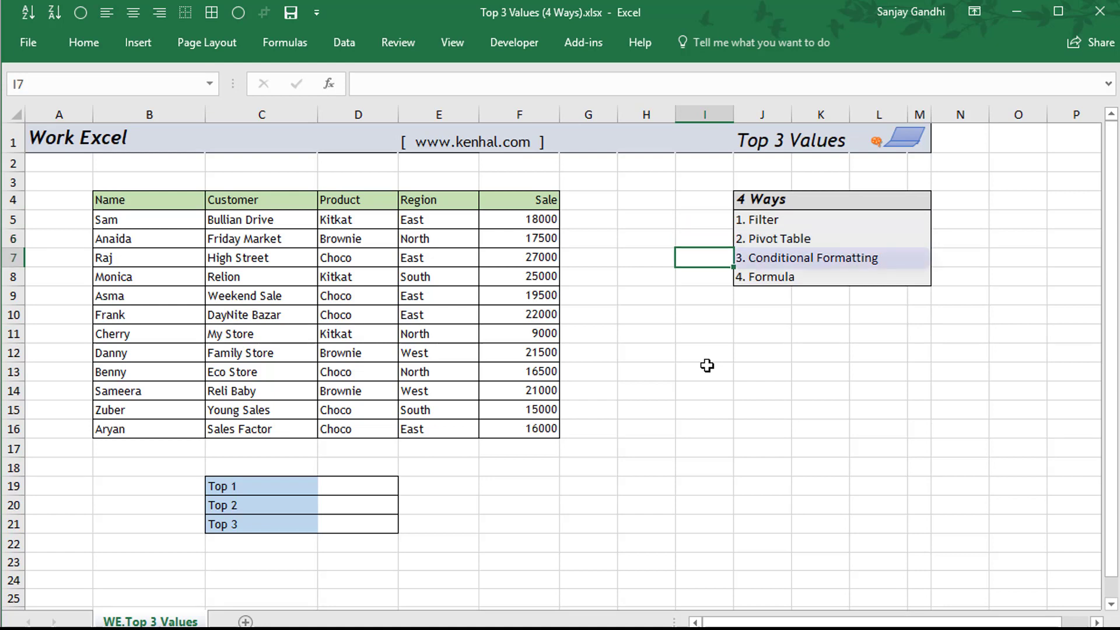
key("Down")
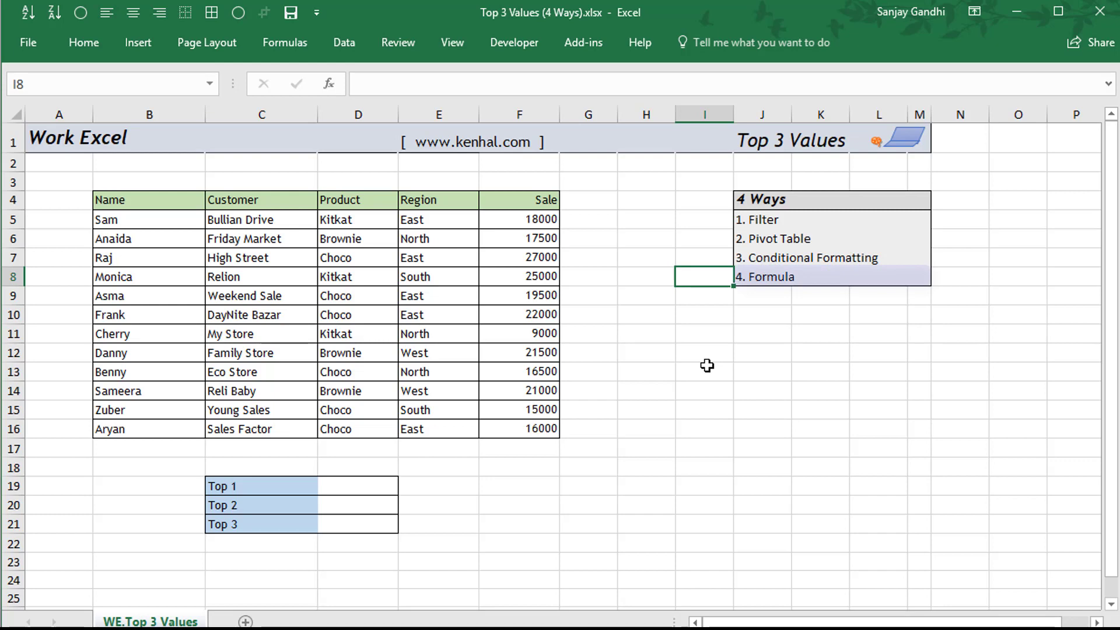
key("ctrl+Left")
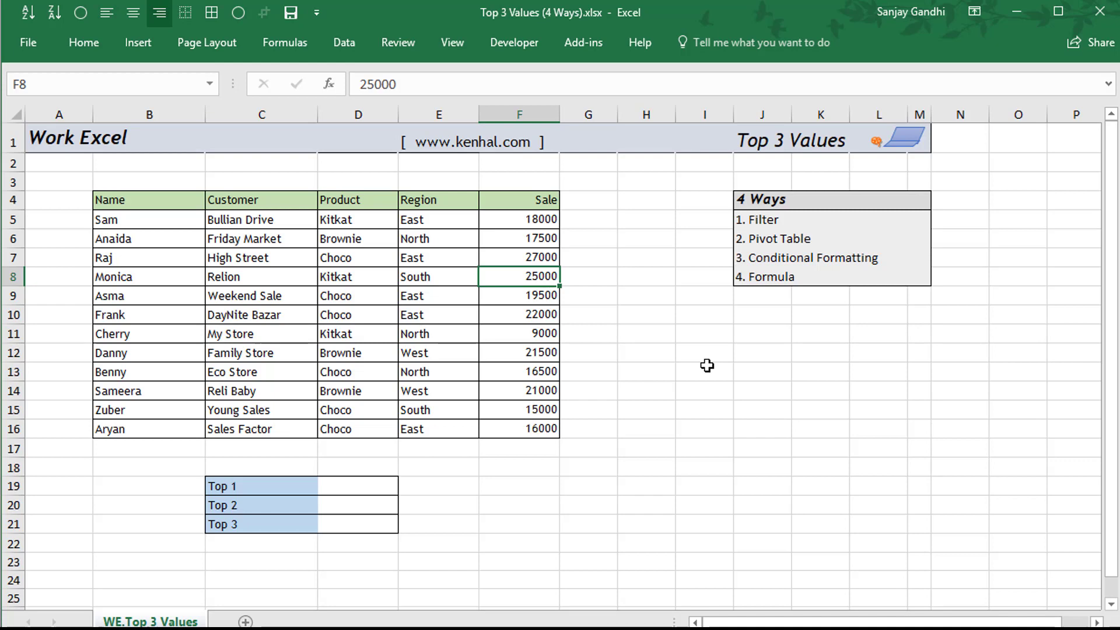
Turn on filtering and apply a Top 3 Items number filter to the Sale column.
key("ctrl+shift+l")
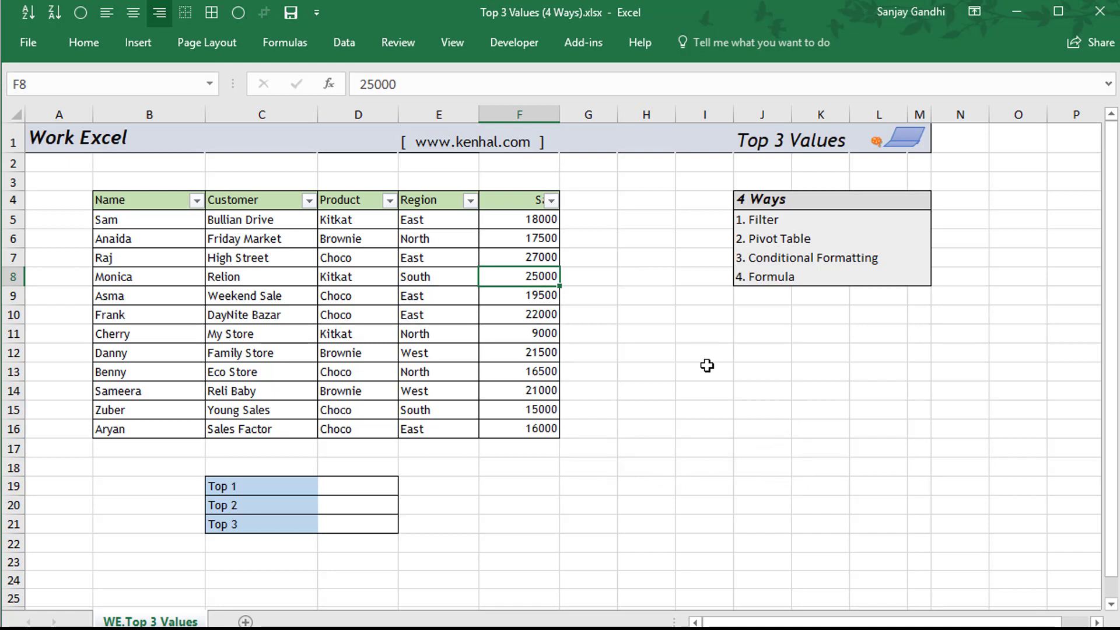
key("ctrl+Up")
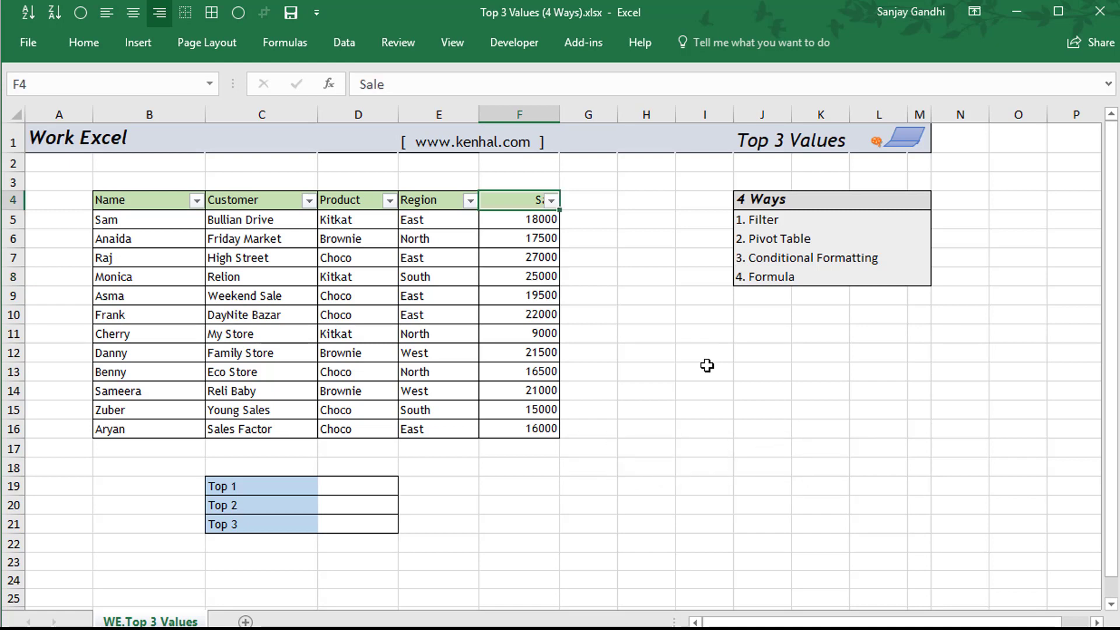
key("alt+Down")
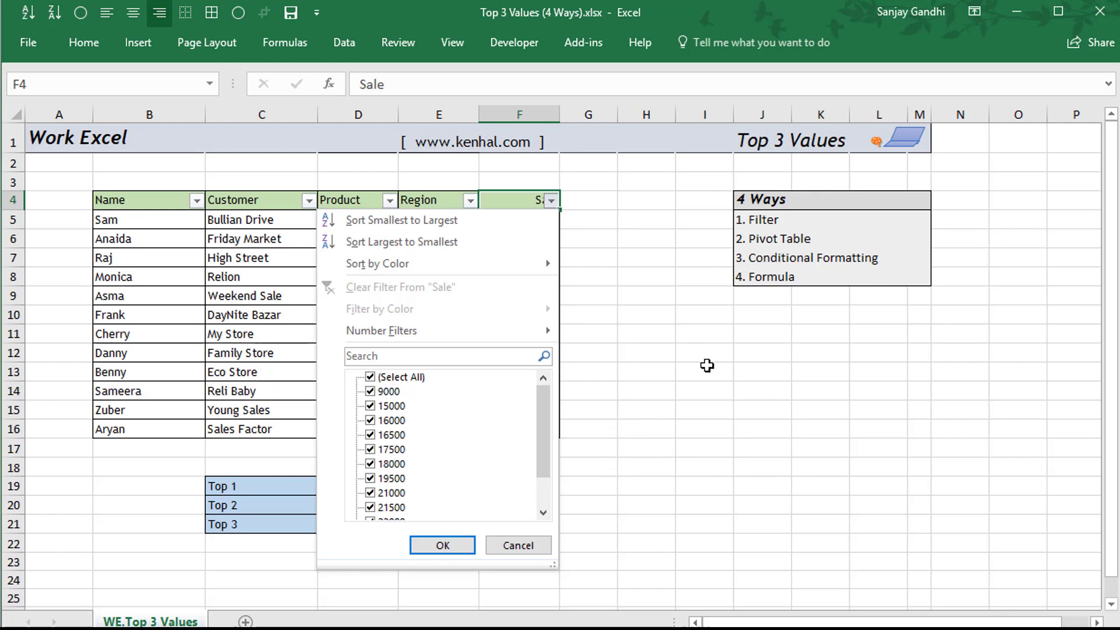
key("f")
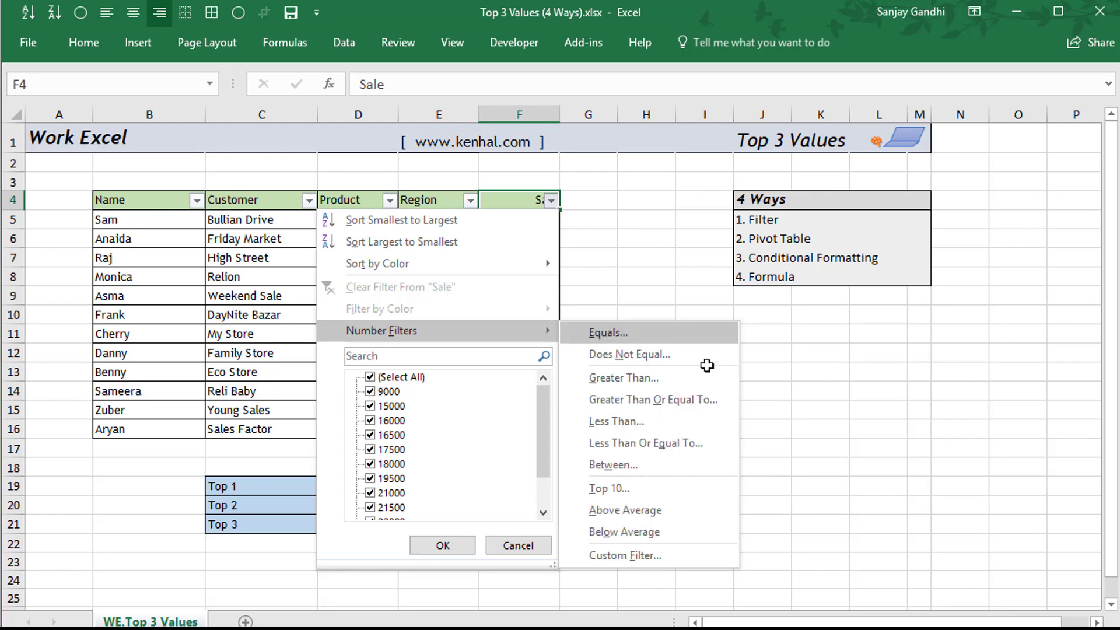
key("Up")
key("Up")
key("Up")
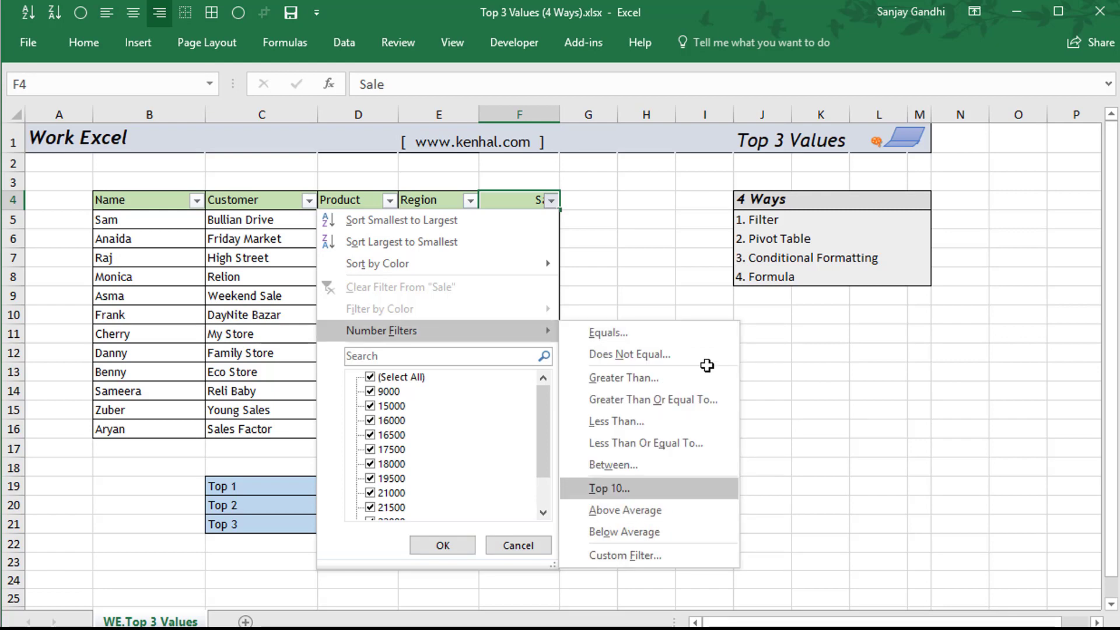
key("Return")
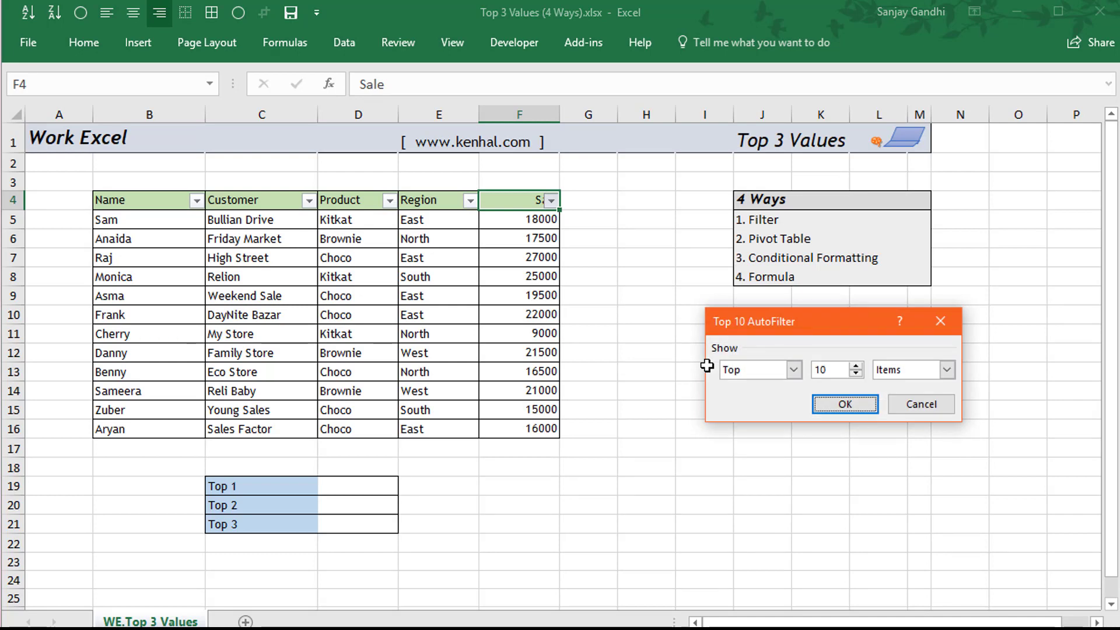
key("Tab")
type("3")
key("Return")
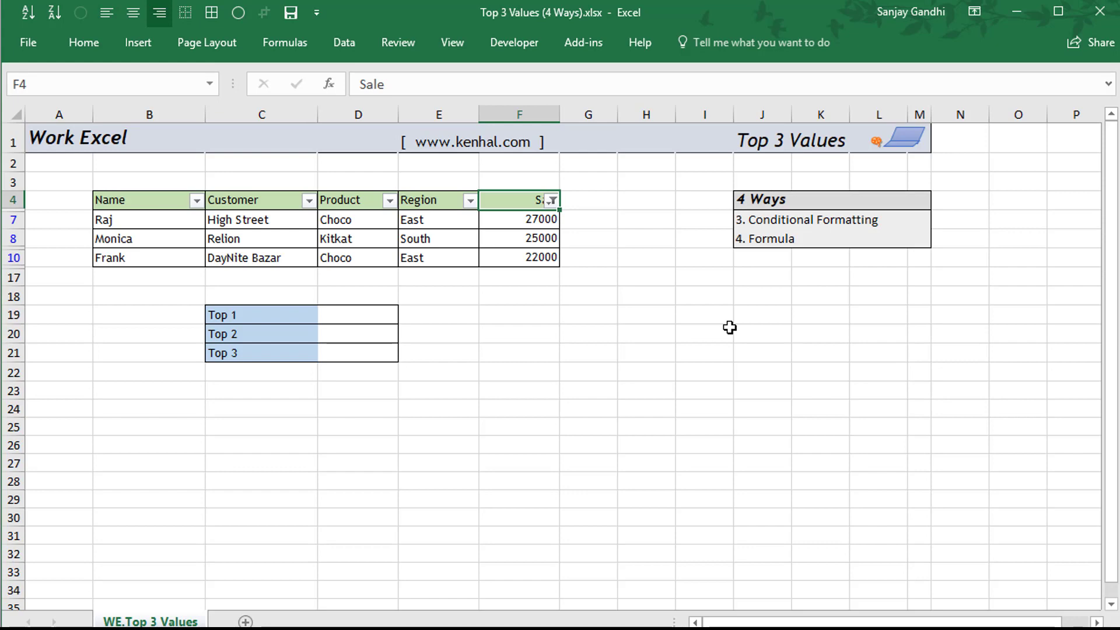
Clear the filter to show all twelve rows and put a checkmark beside Filter in M5.
key("ctrl+shift+l")
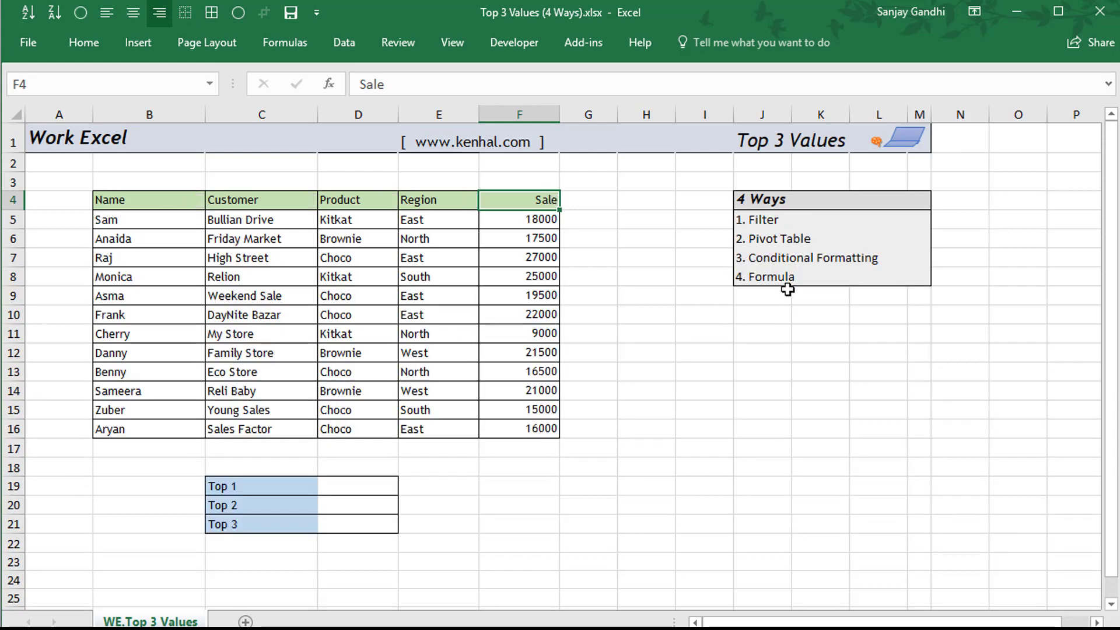
left_click(919, 219)
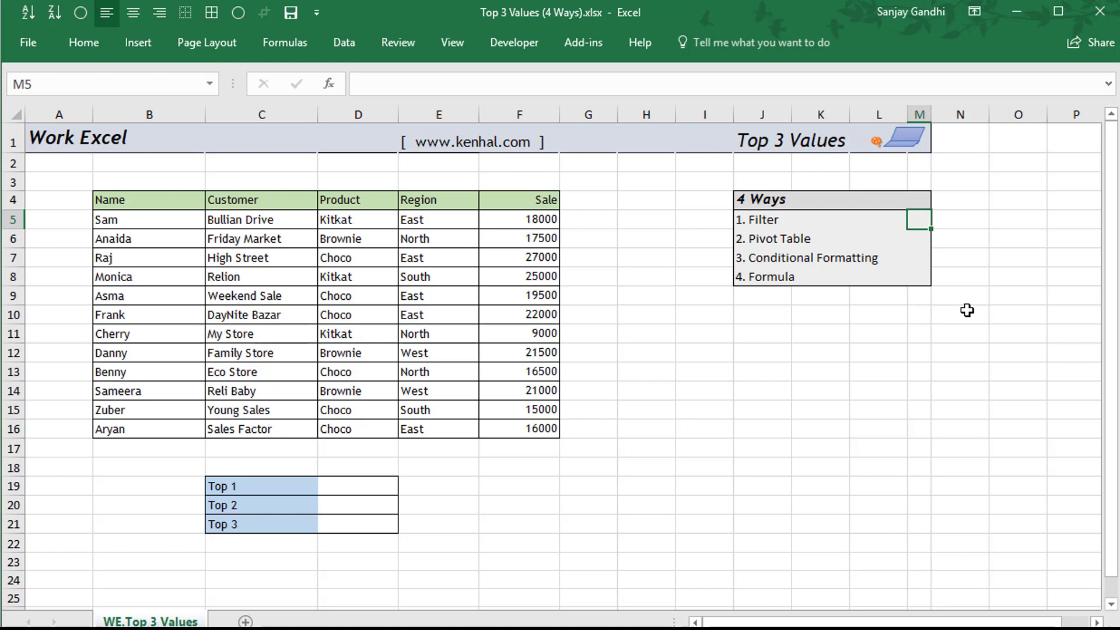
type("P")
key("Return")
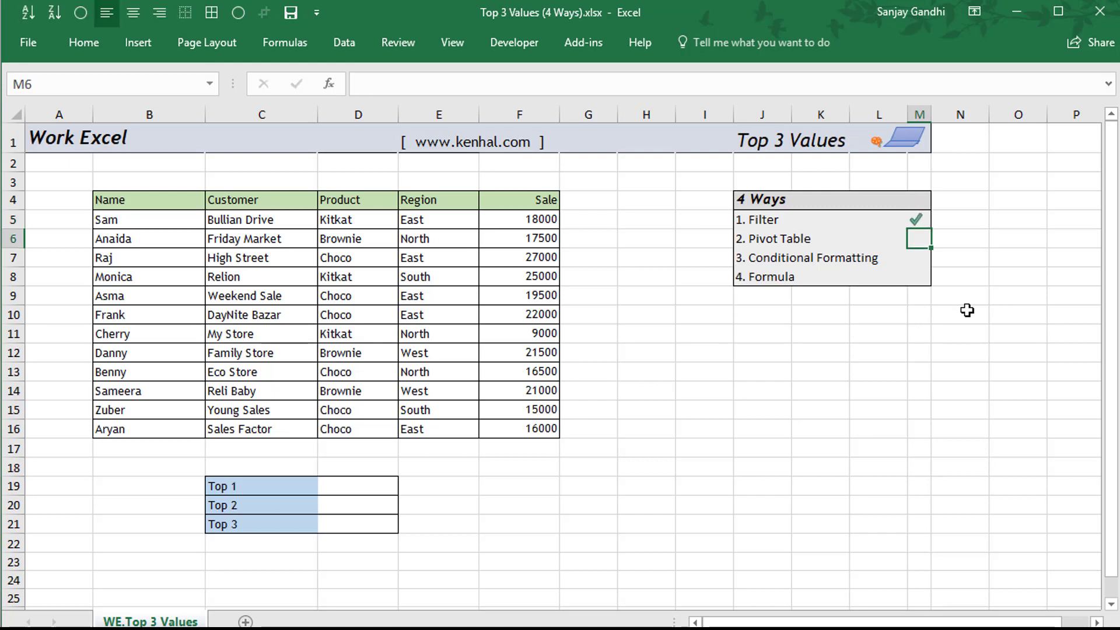
Insert a blank PivotTable from the sales table on new worksheet Sheet3.
left_click(421, 297)
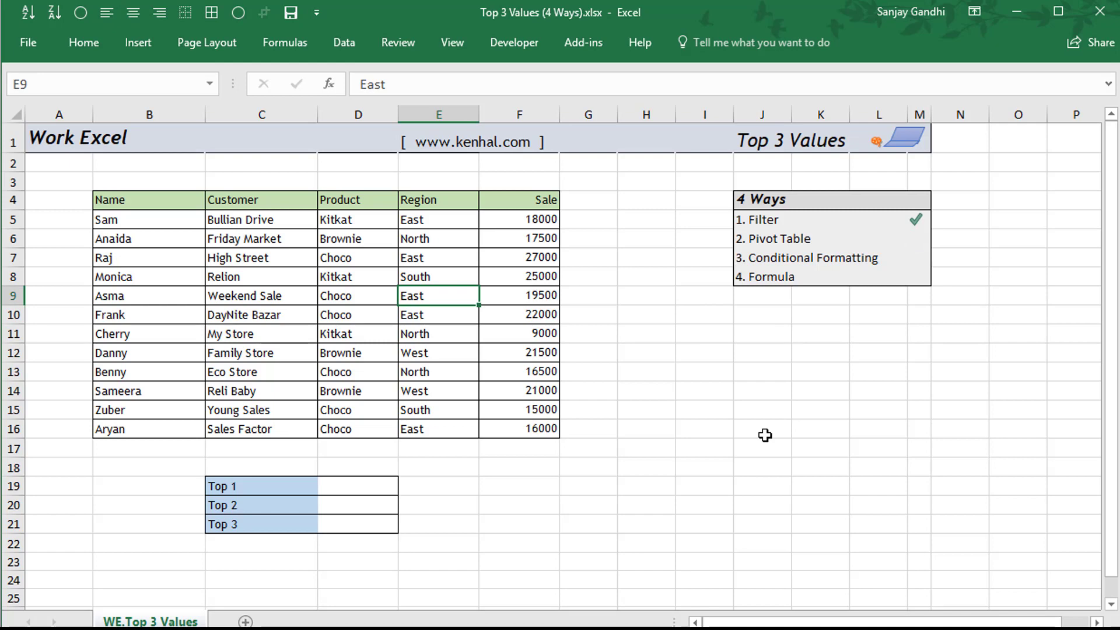
key("alt+n")
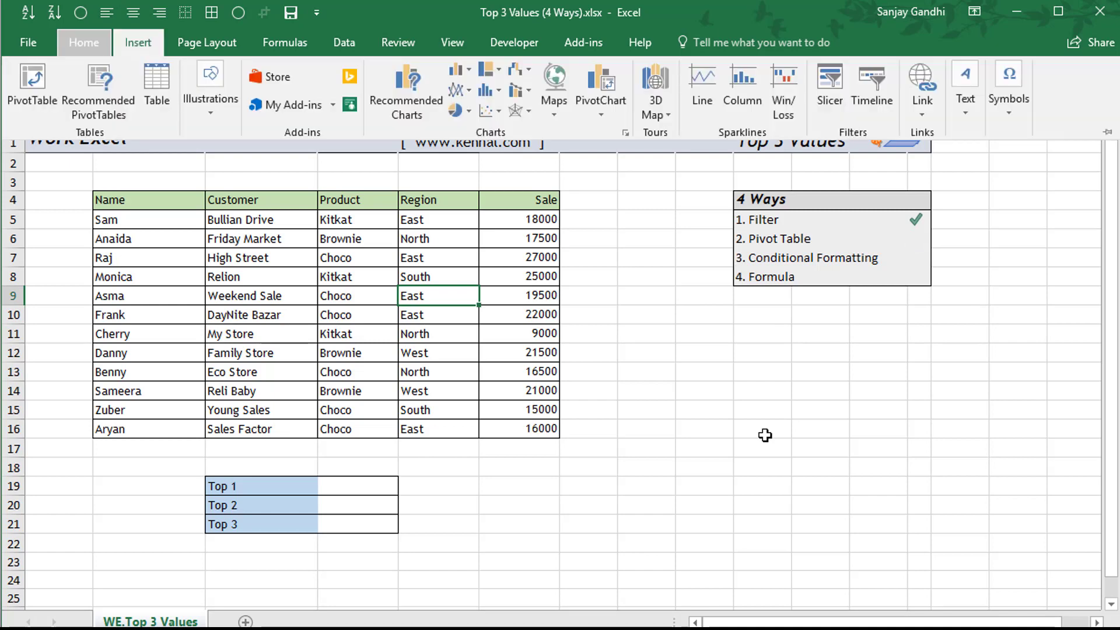
key("v")
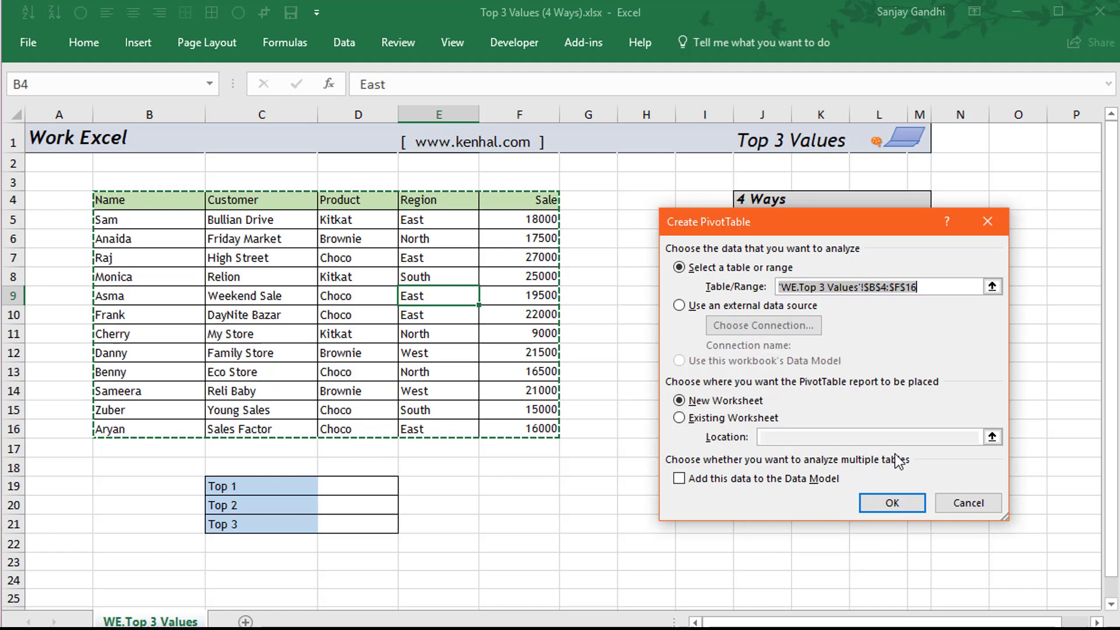
left_click(913, 506)
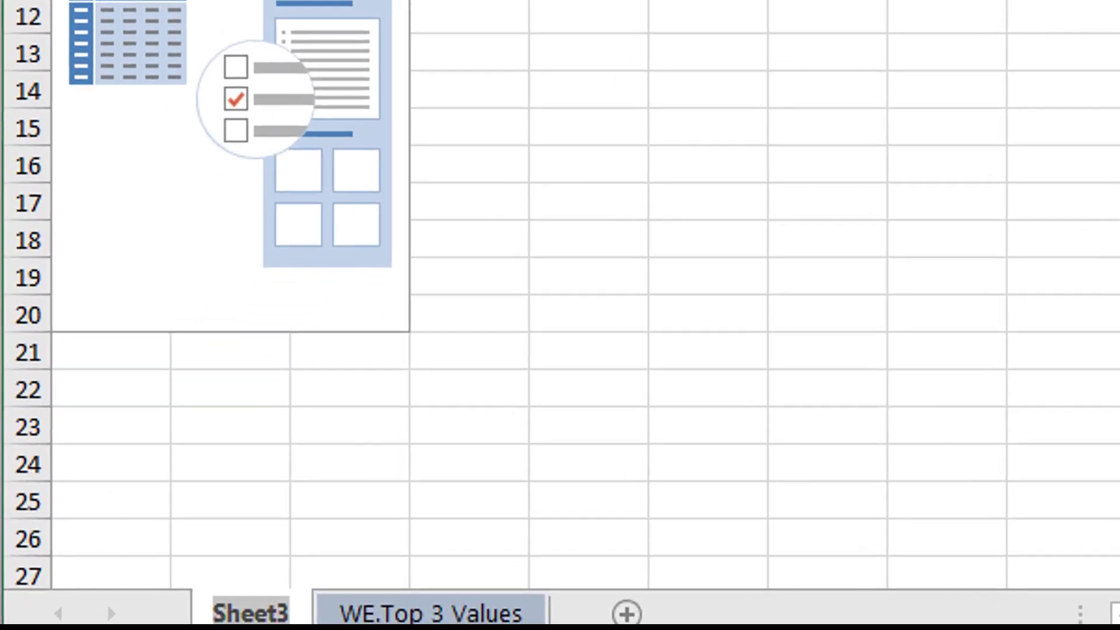
Rename Sheet3 to 'Pivot Top 3 Values'.
key("alt+h")
key("o")
key("r")
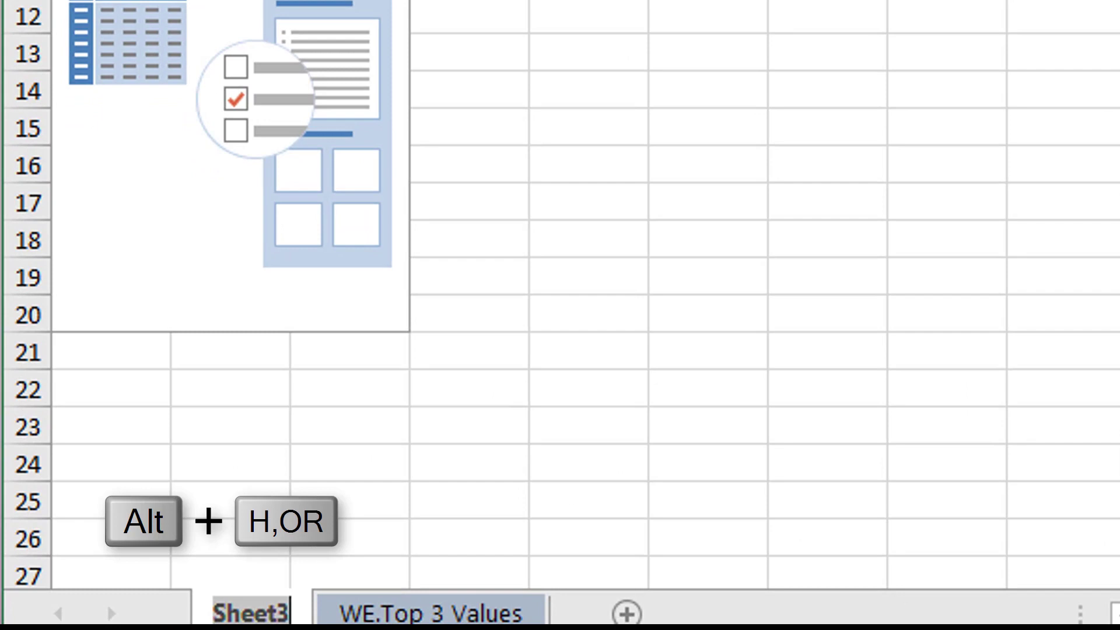
type("Pivot")
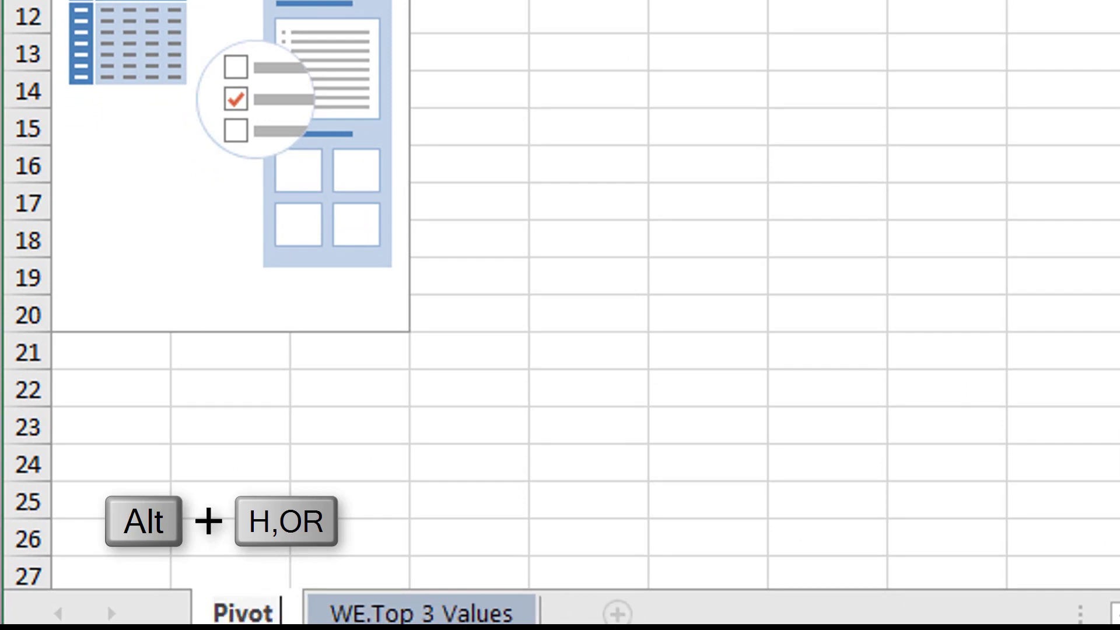
type(" Top 3")
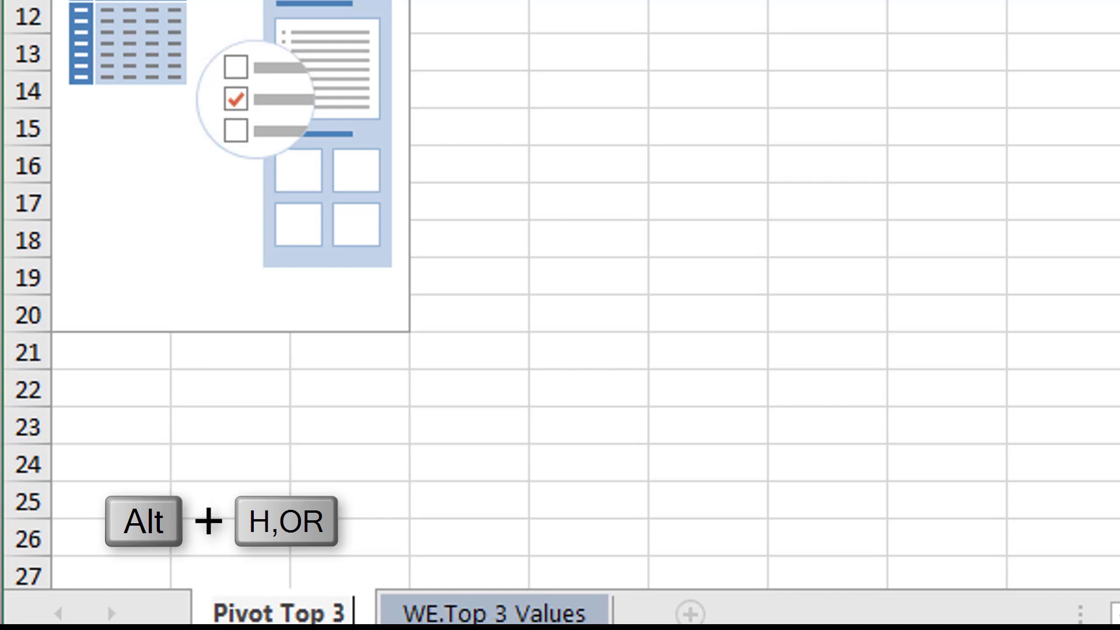
type(" Values")
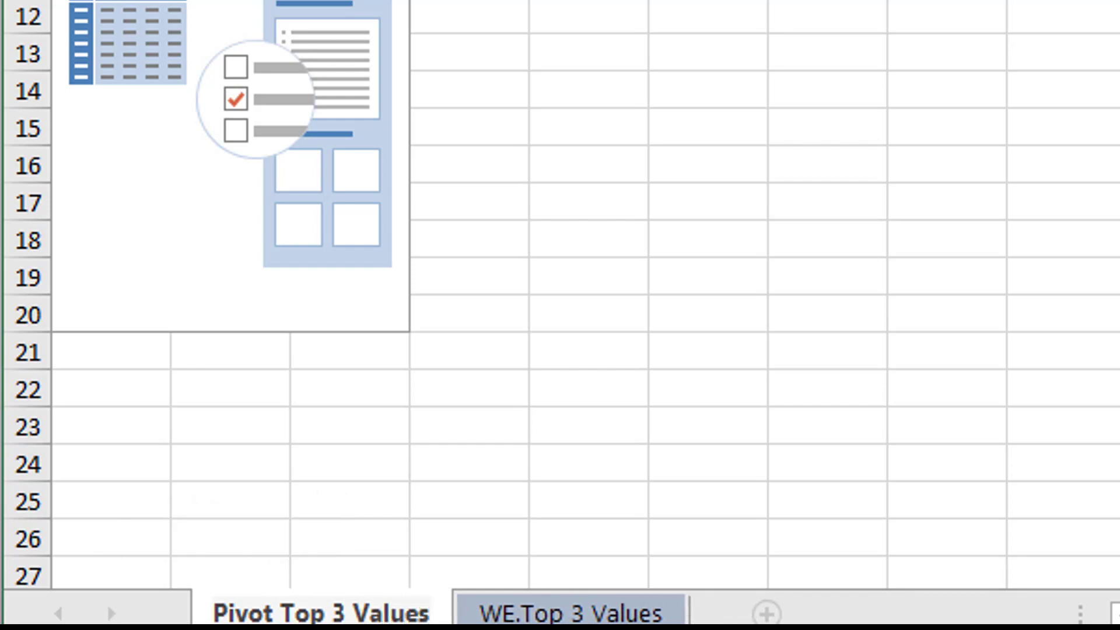
key("Return")
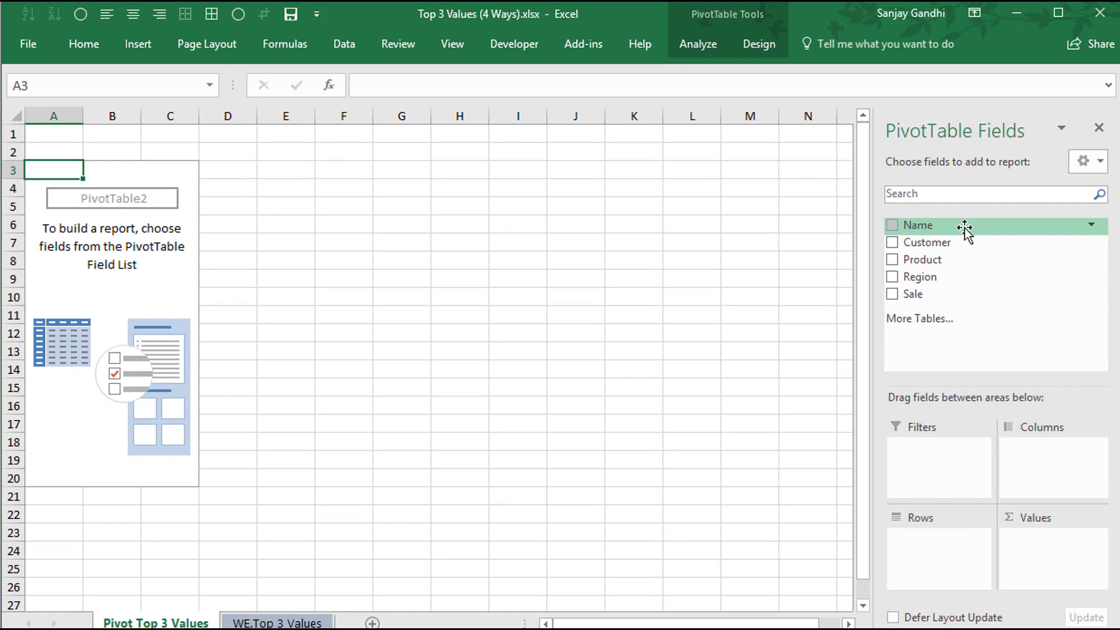
Add Name as rows and Sum of Sale as values, then set columns A:B to width 12.
left_click_drag(963, 229, 945, 549)
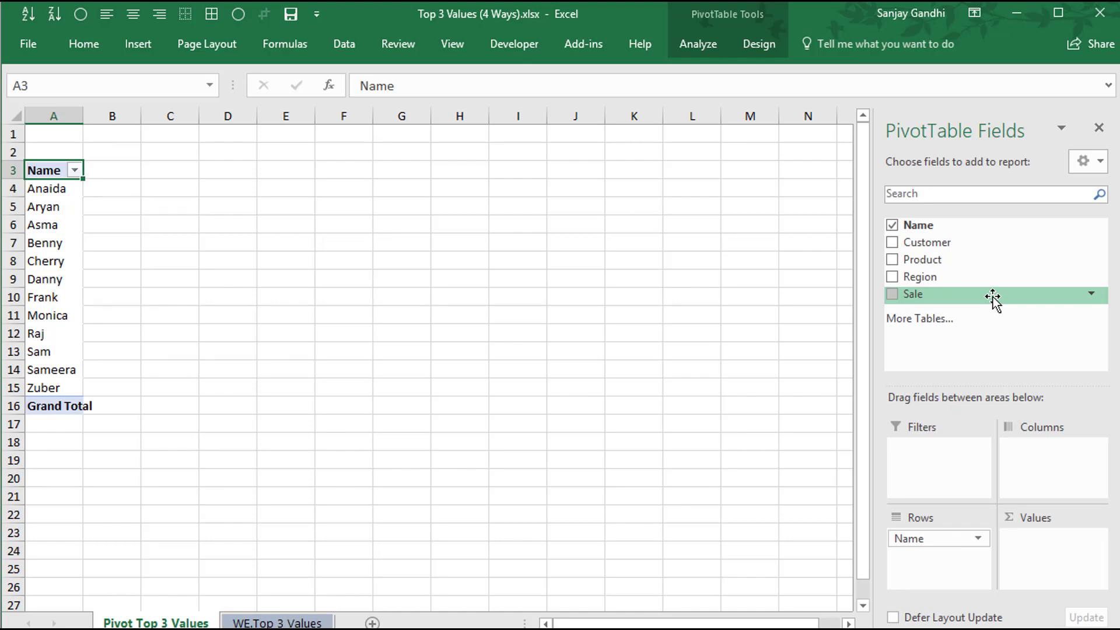
left_click_drag(993, 298, 1048, 545)
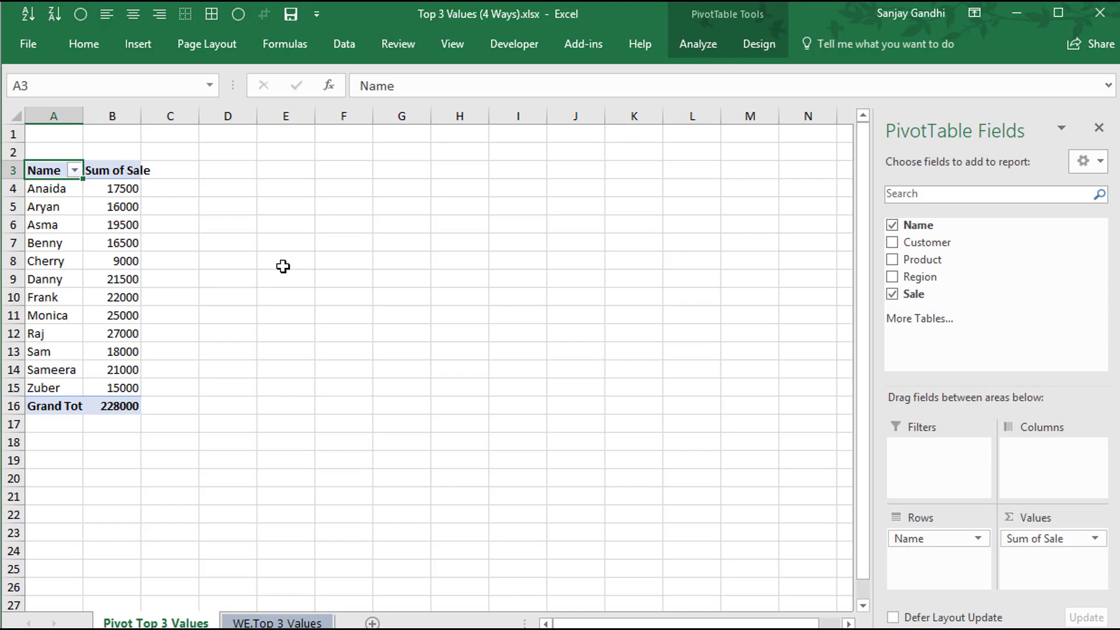
key("shift+Right")
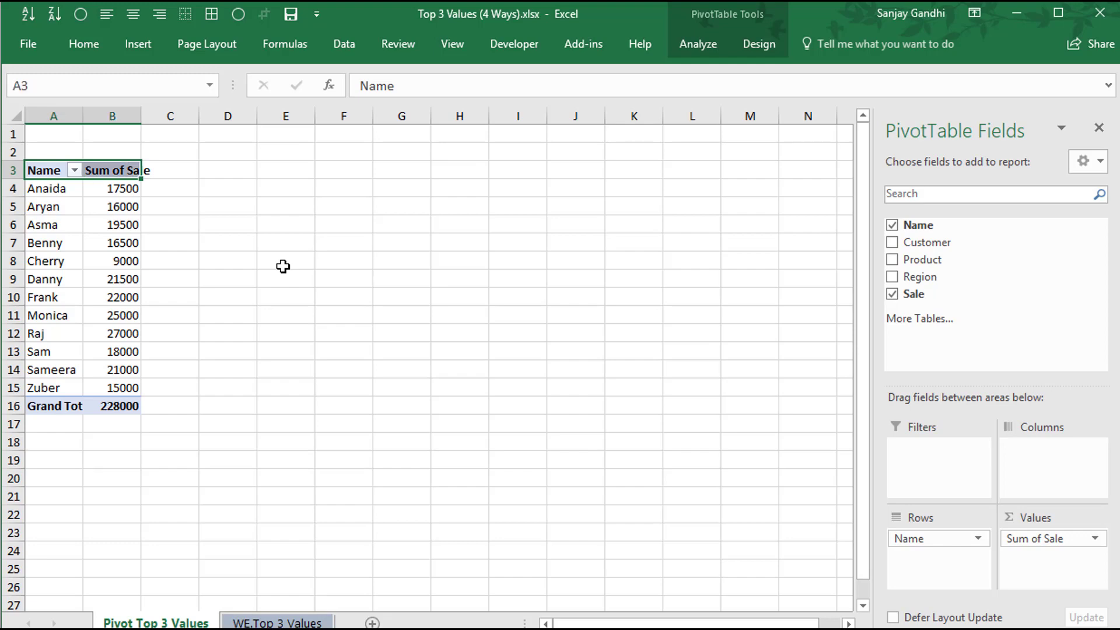
key("alt+o")
type("cw")
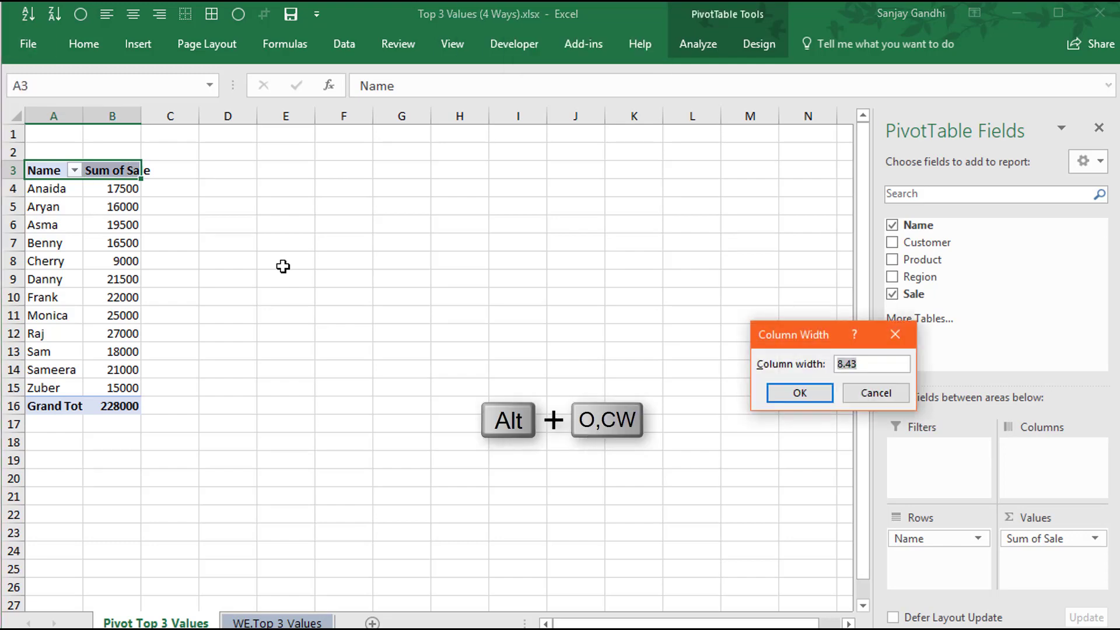
type("12")
key("Return")
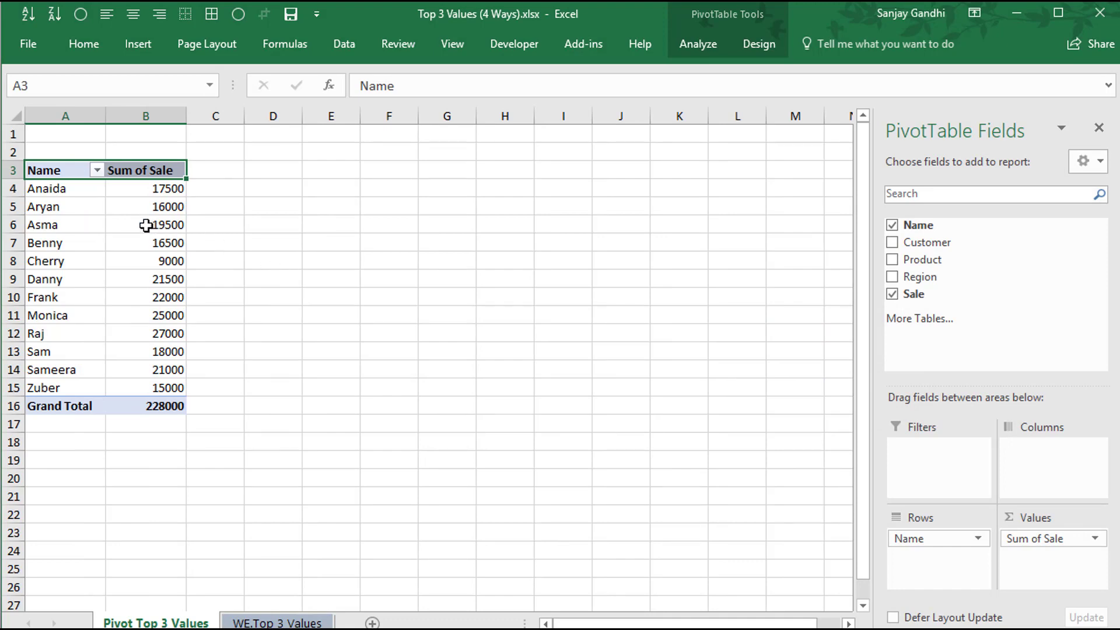
left_click(142, 225)
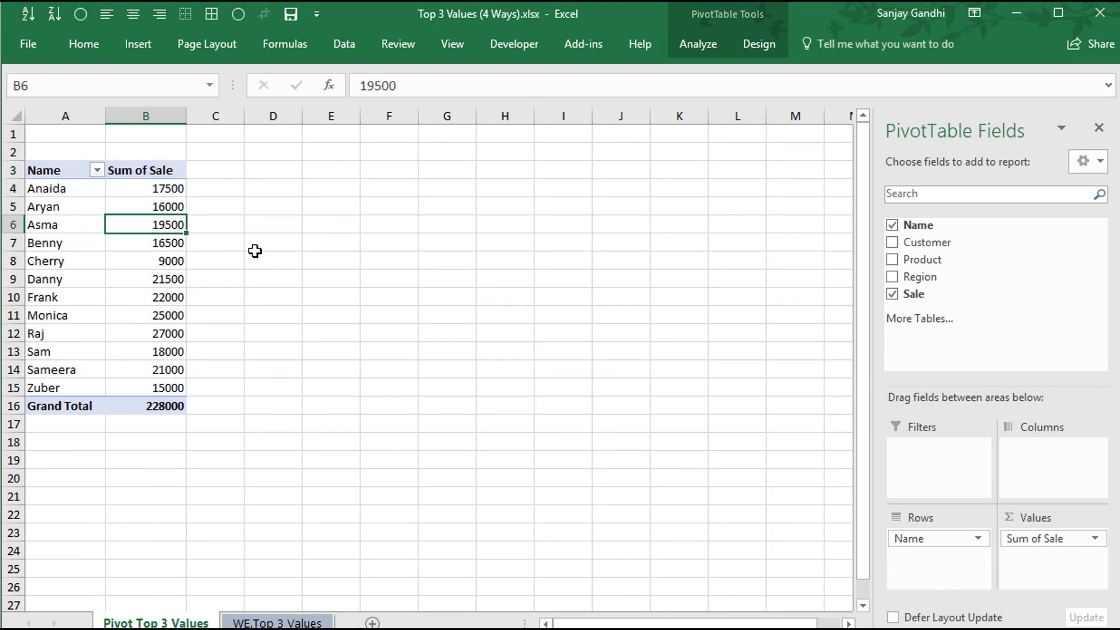
Apply a Top 3 value filter to the Name field, leaving Raj, Monica and Frank.
key("Left")
key("ctrl+Up")
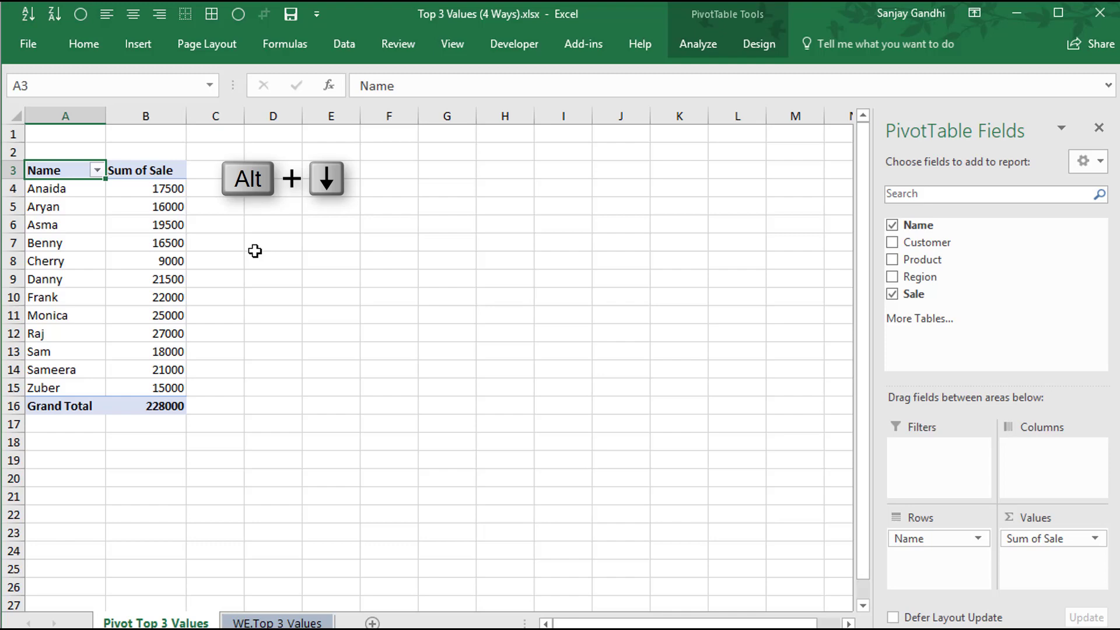
key("alt+Down")
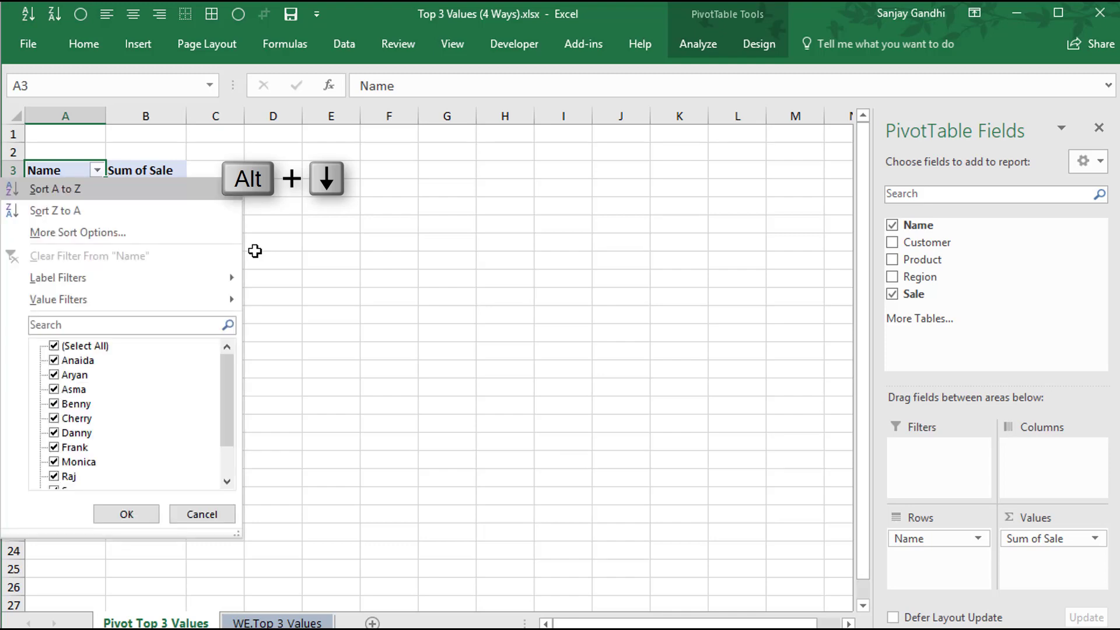
key("Down")
key("Down")
key("Down")
key("Right")
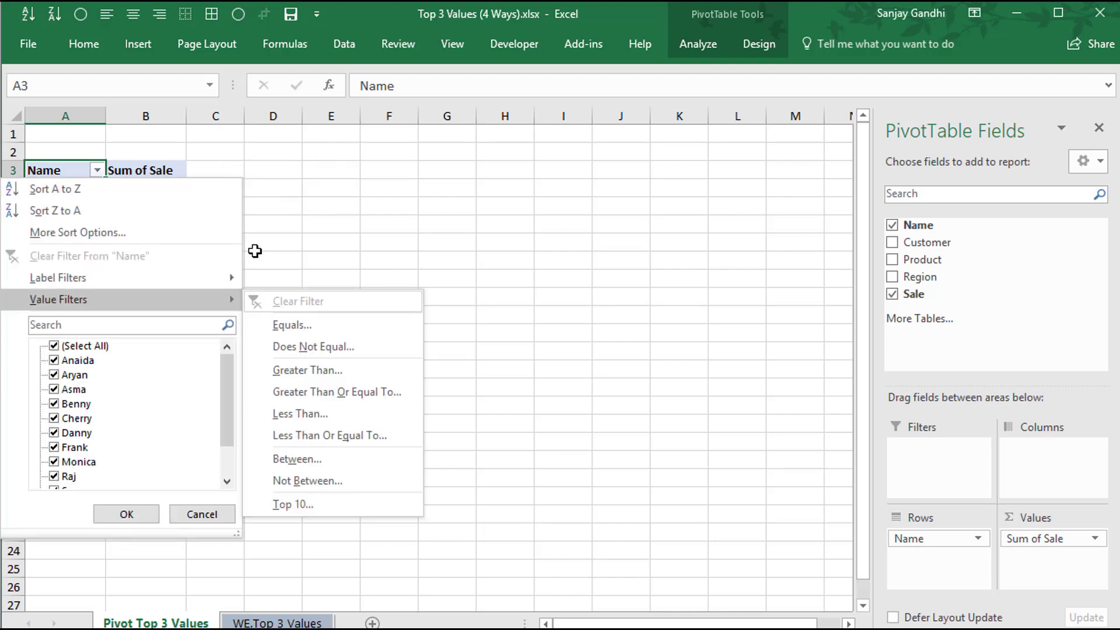
key("Up")
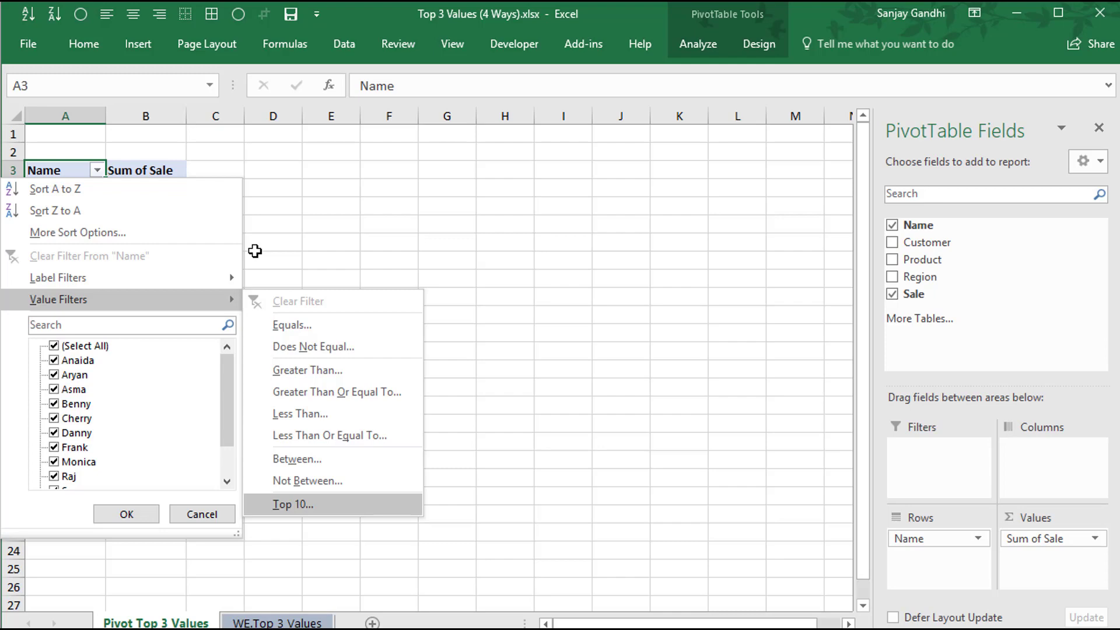
key("Return")
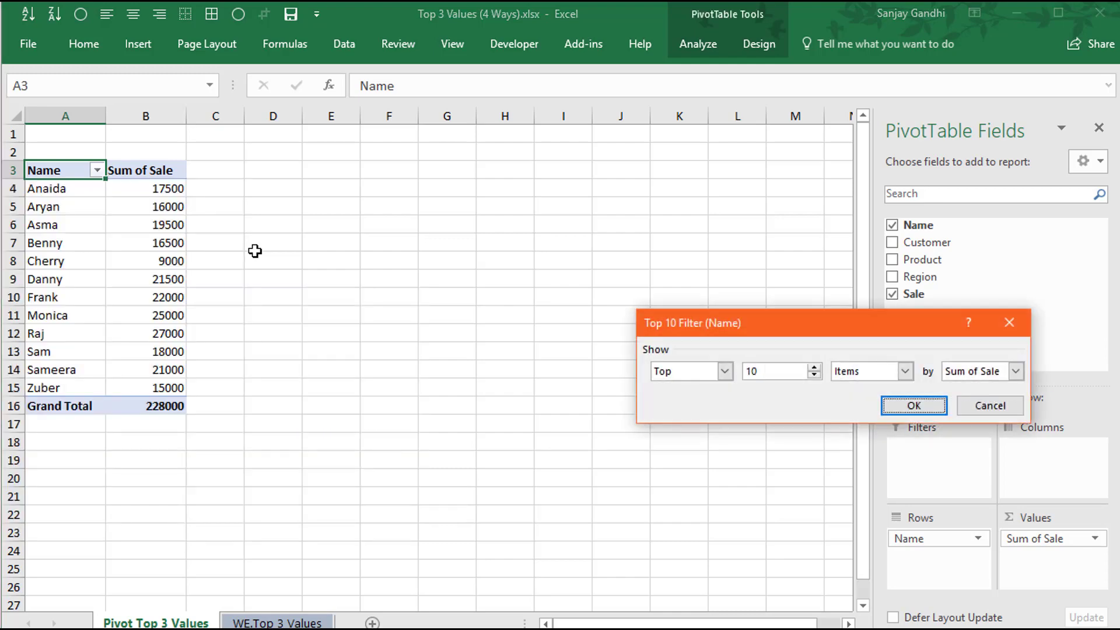
key("Tab")
key("Tab")
key("Tab")
type("3")
key("Return")
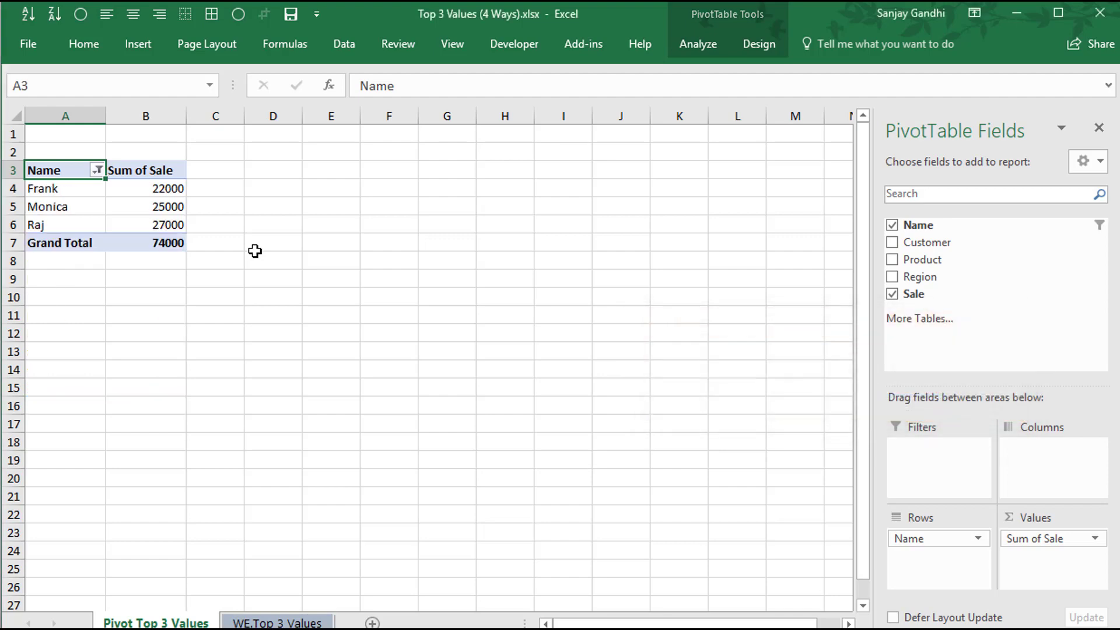
mouse_move(145, 225)
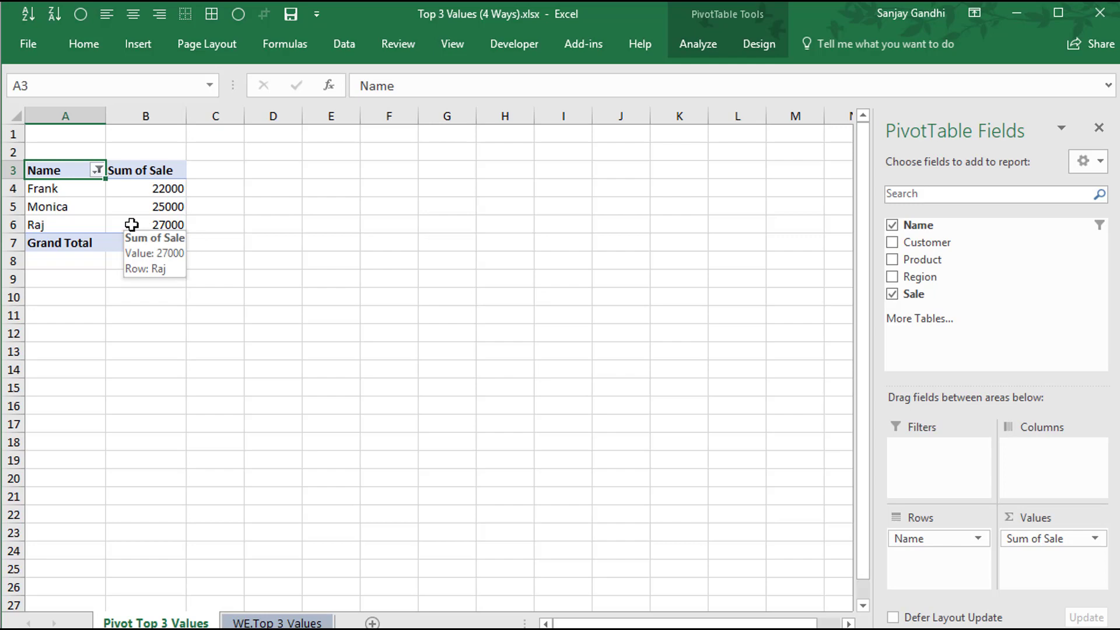
Paste a tick into M6 beside Pivot Table on the WE.Top 3 Values sheet.
left_click(132, 224)
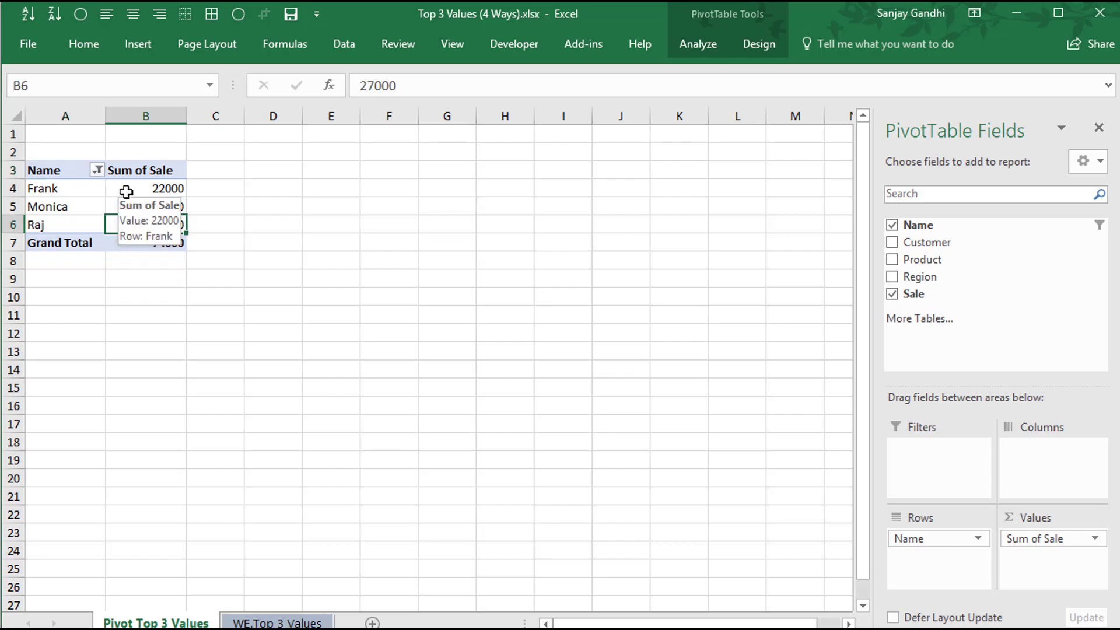
left_click(70, 170)
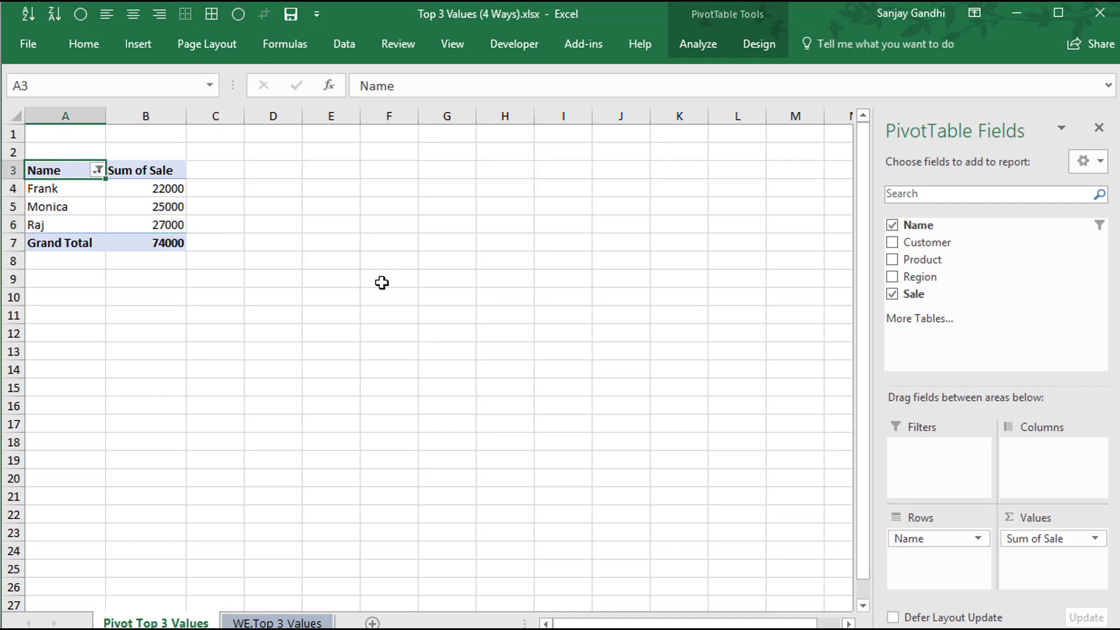
key("ctrl+Page_Down")
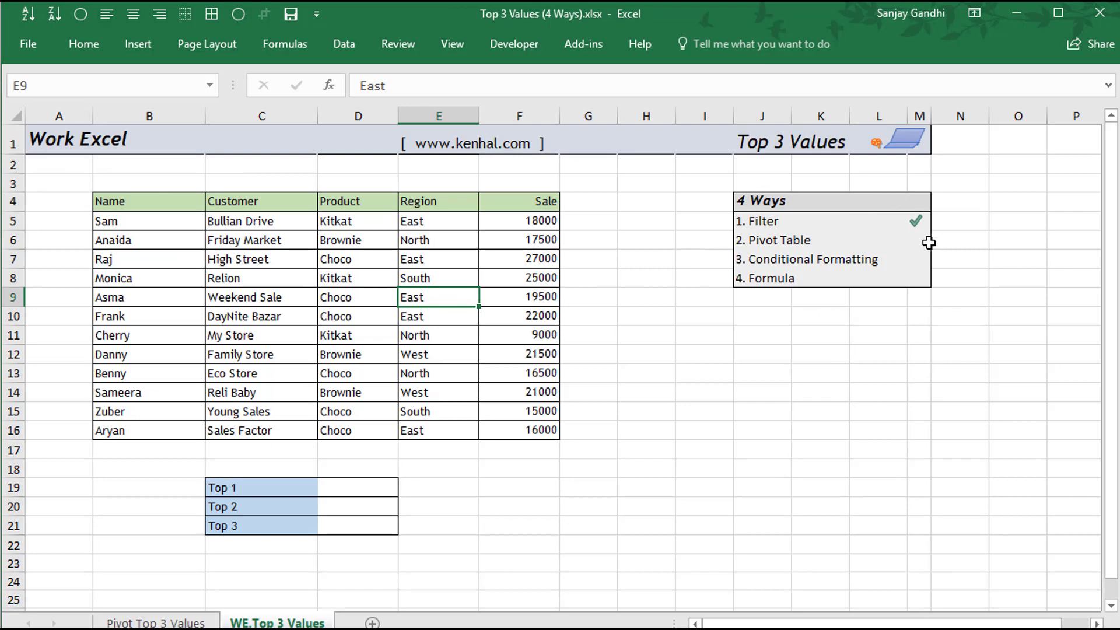
left_click(925, 241)
key("ctrl+v")
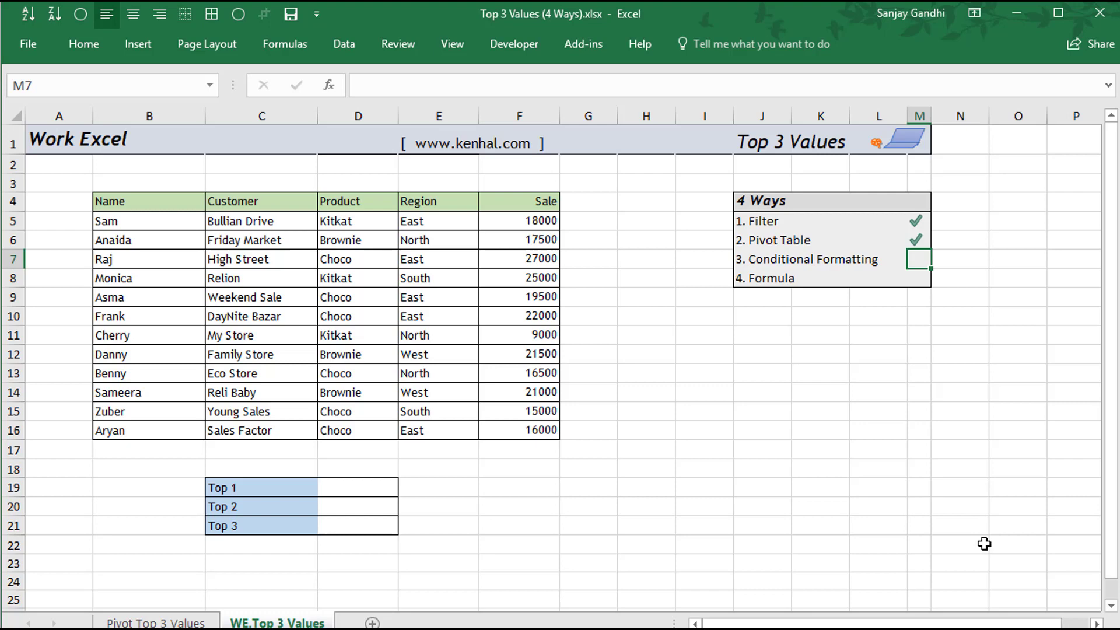
Select the twelve Sale values in F5:F16.
left_click(427, 339)
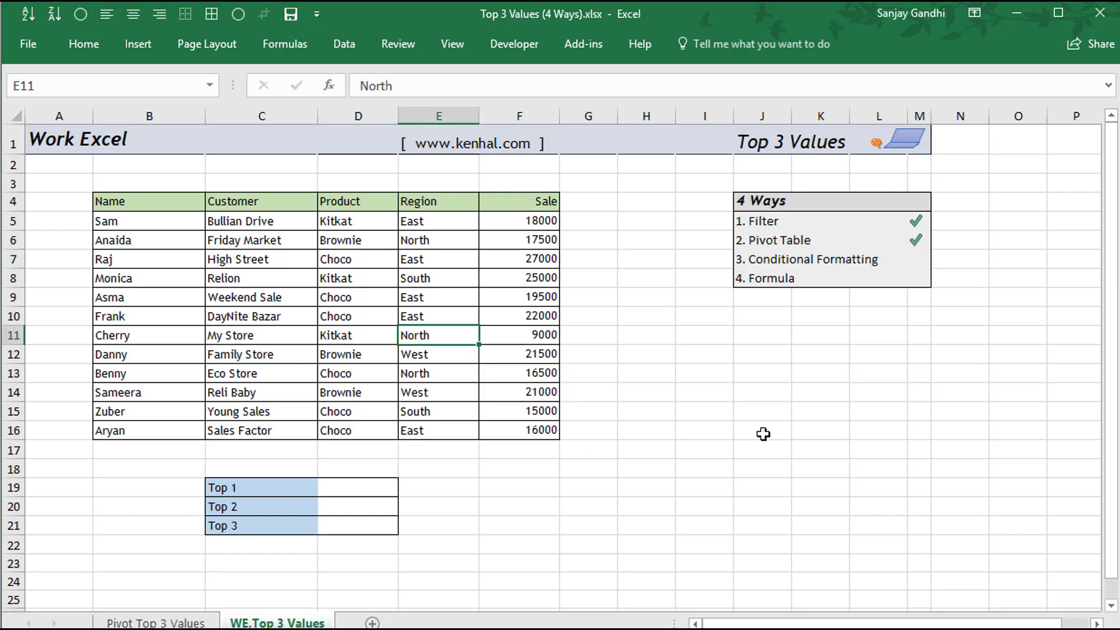
key("ctrl+Up")
key("Right")
key("Down")
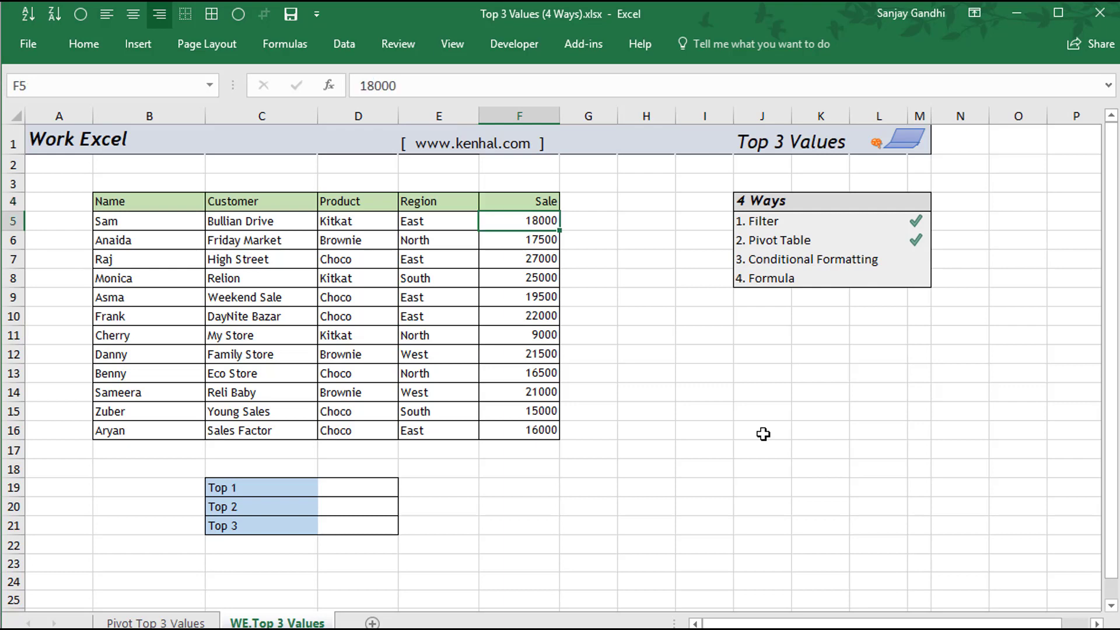
key("ctrl+shift+Down")
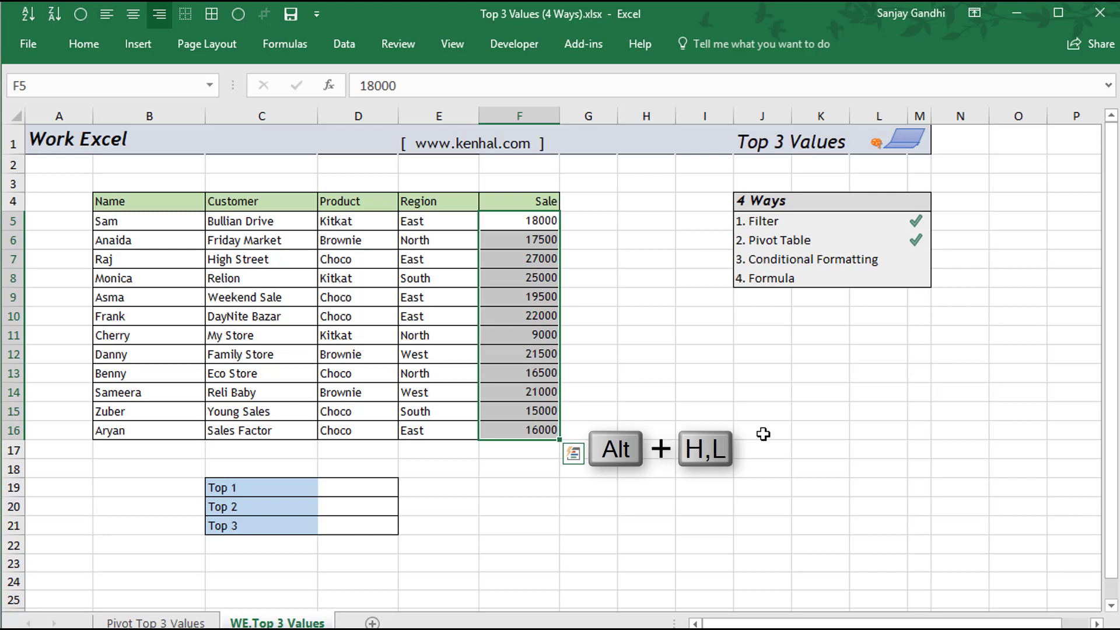
Add a Top 3 Items rule with Light Red Fill with Dark Red Text to F5:F16.
key("alt+h")
key("l")
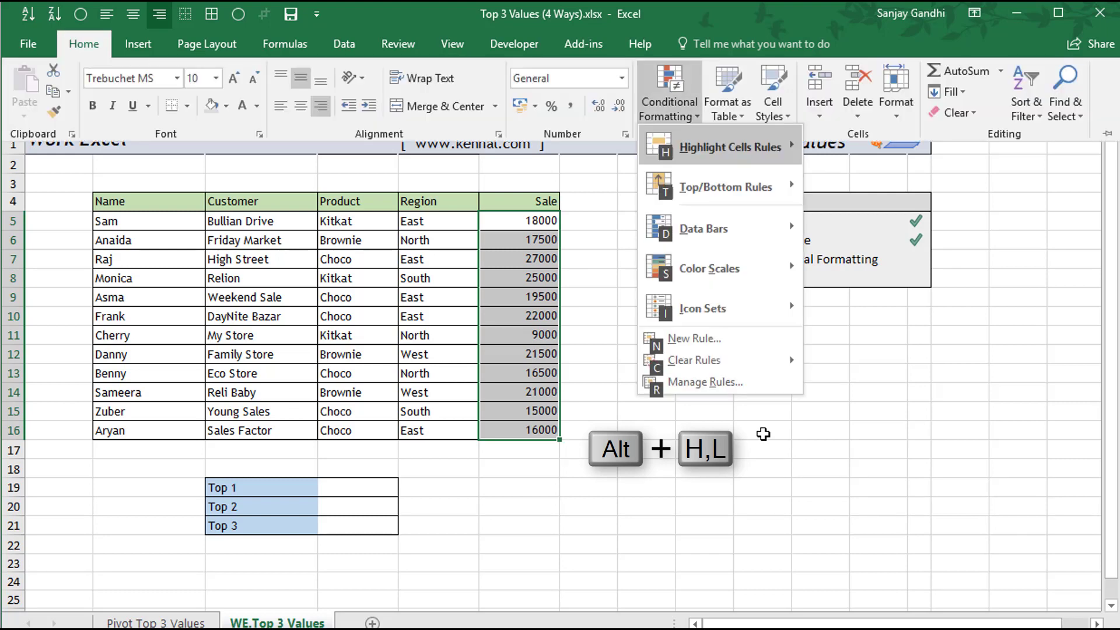
key("Down")
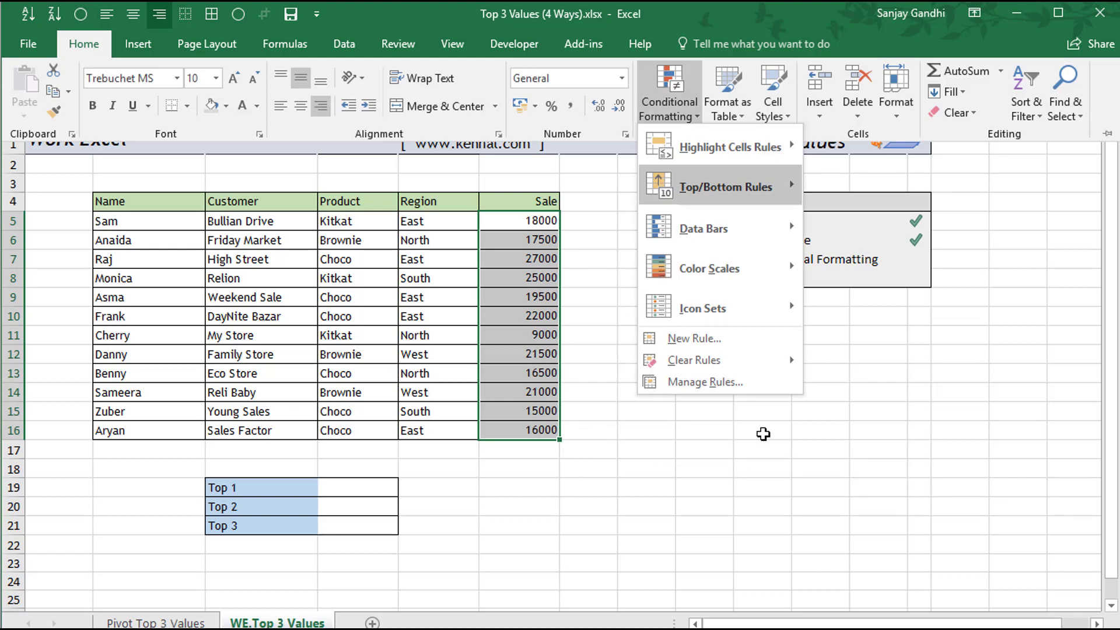
key("Right")
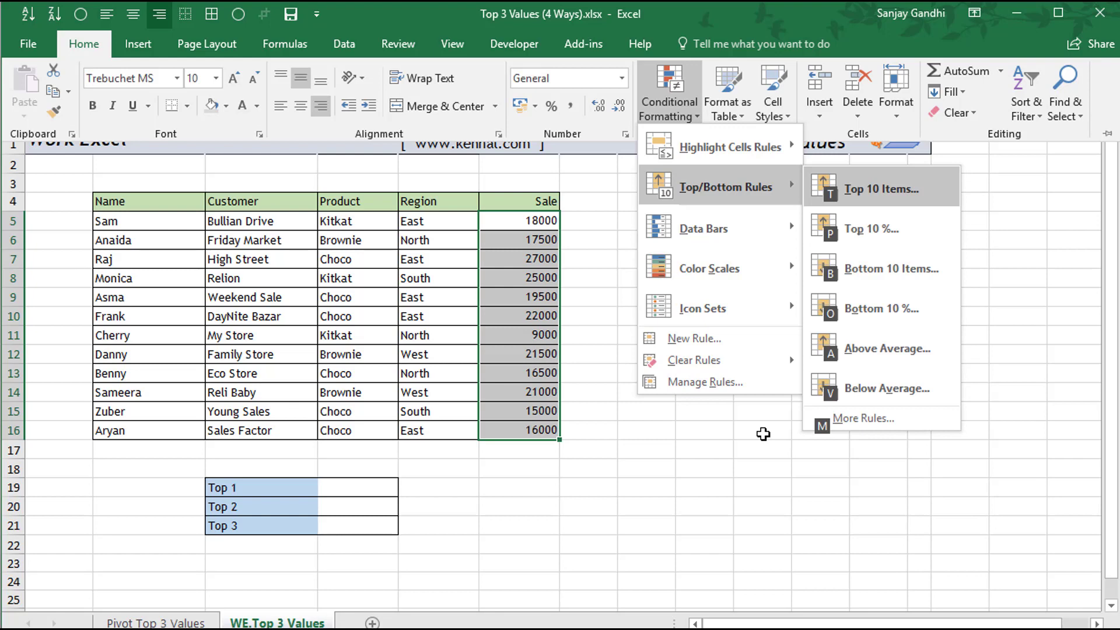
key("Return")
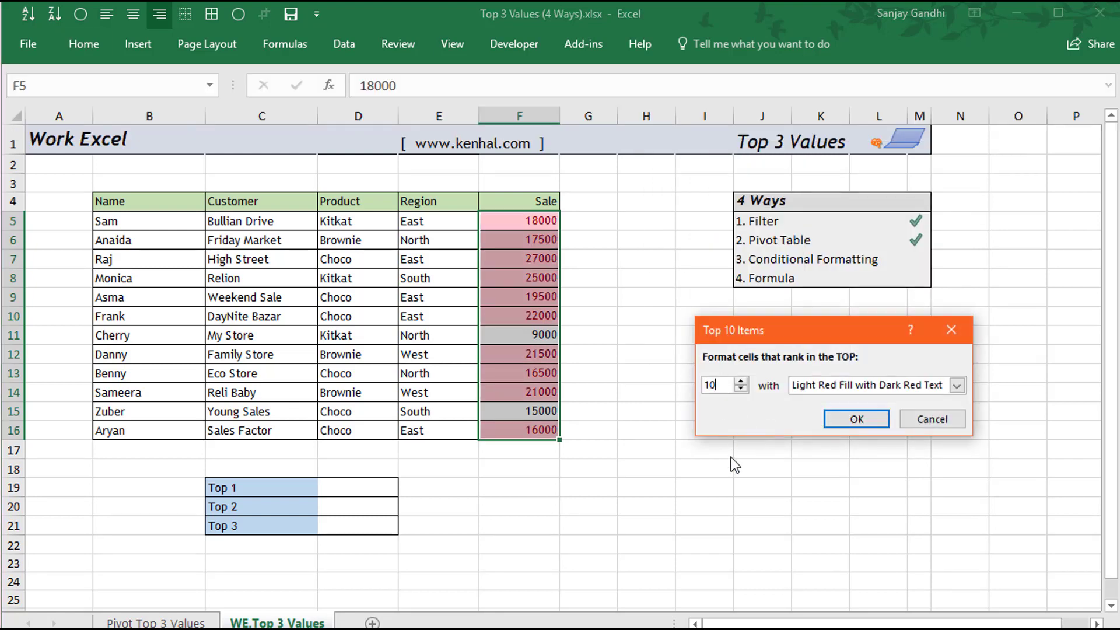
key("BackSpace")
key("BackSpace")
type("3")
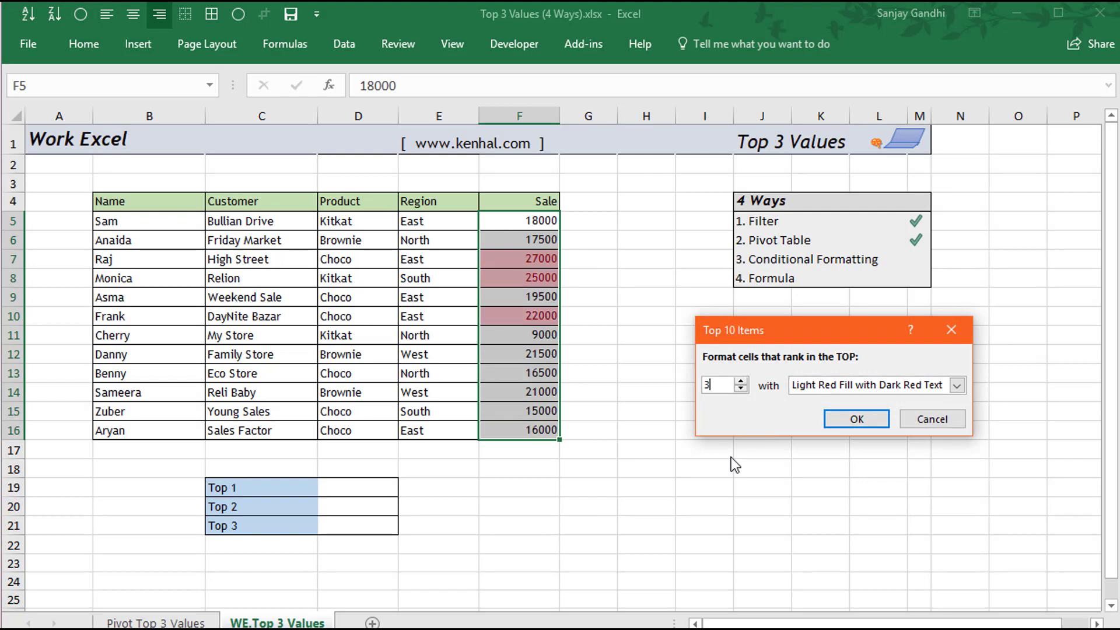
left_click(840, 419)
left_click(499, 334)
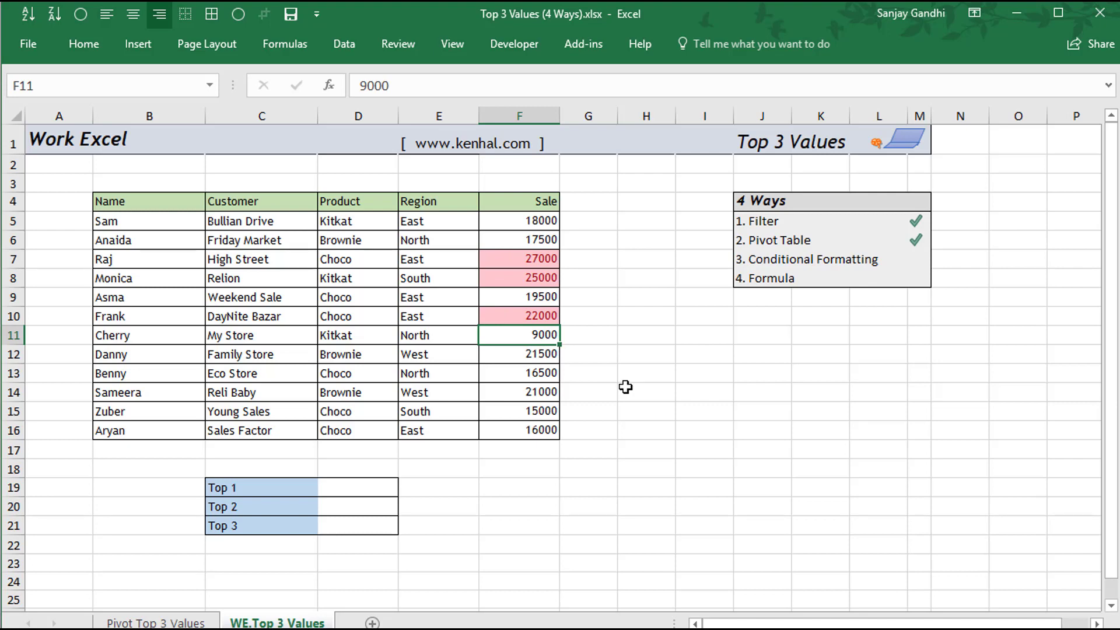
Reselect F5:F16 and clear its conditional formatting rules.
key("ctrl+Up")
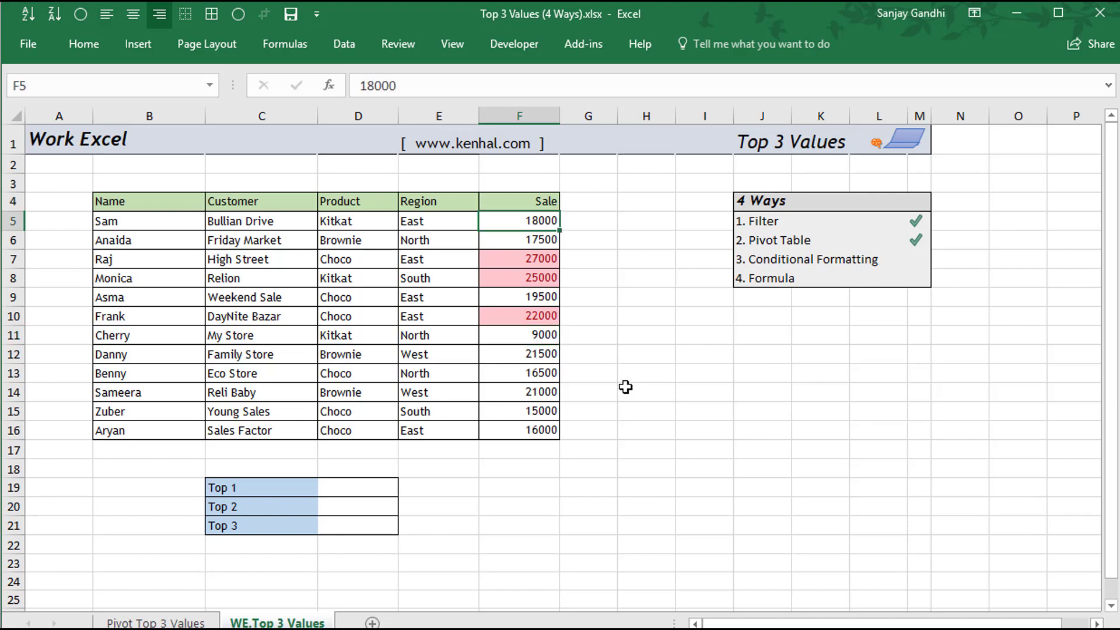
key("ctrl+shift+Down")
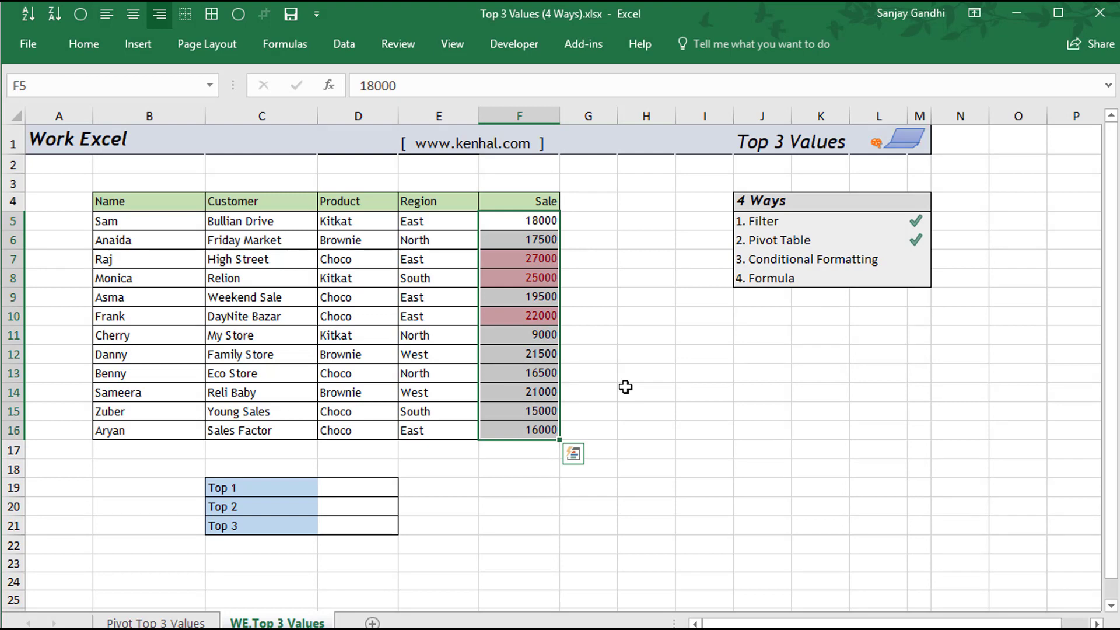
key("alt")
key("h")
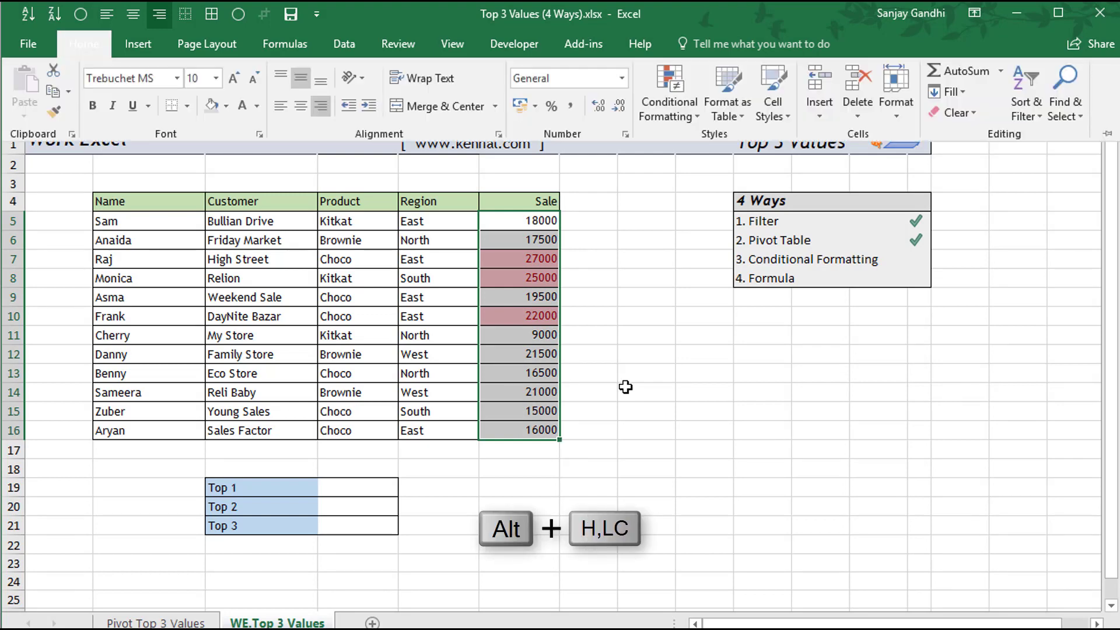
key("l")
key("c")
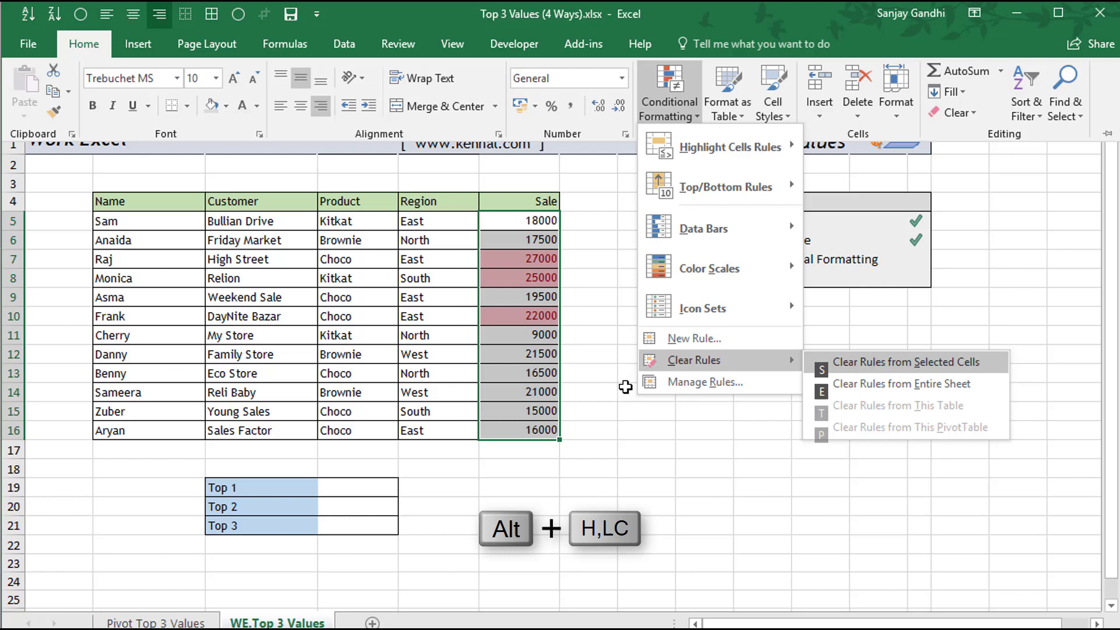
key("s")
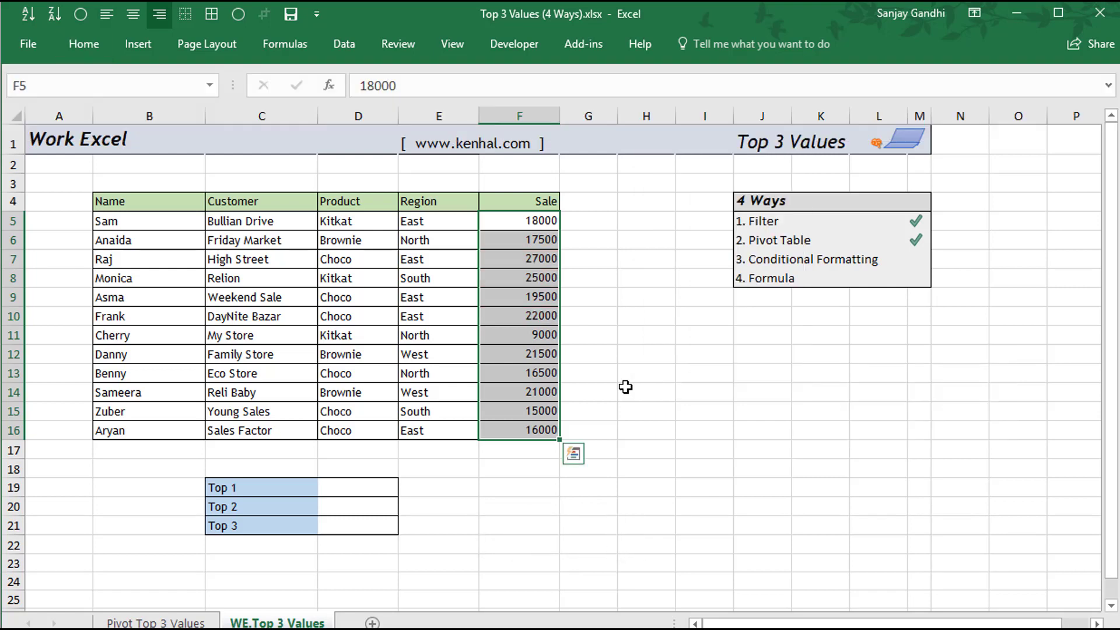
Select the data range B5:F16 and bring up the Conditional Formatting menu.
left_click(145, 222)
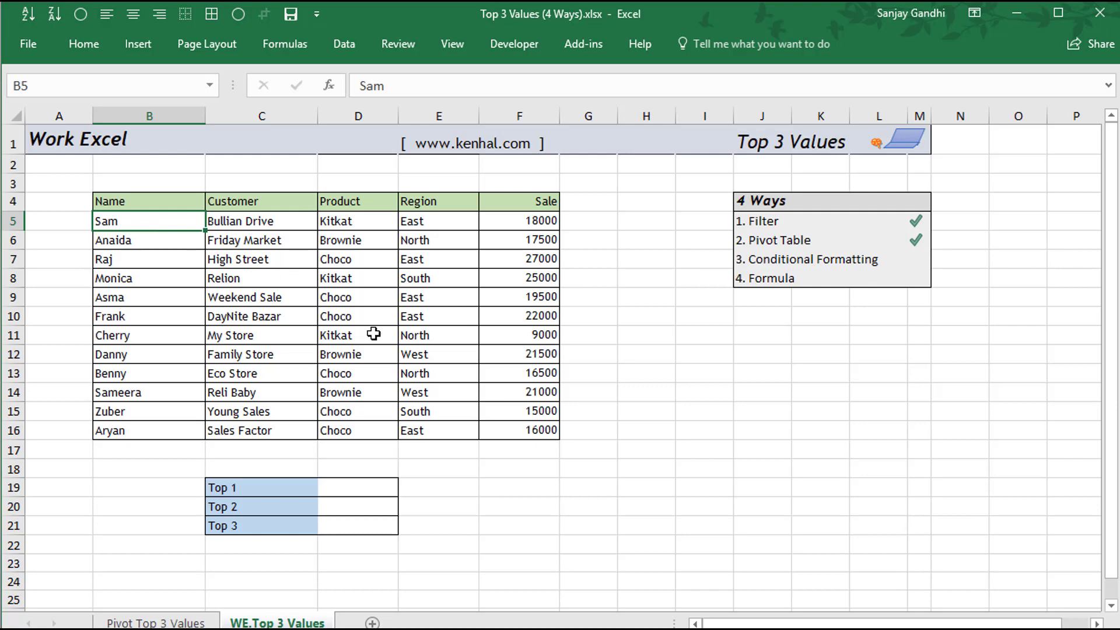
left_click(502, 428, "shift")
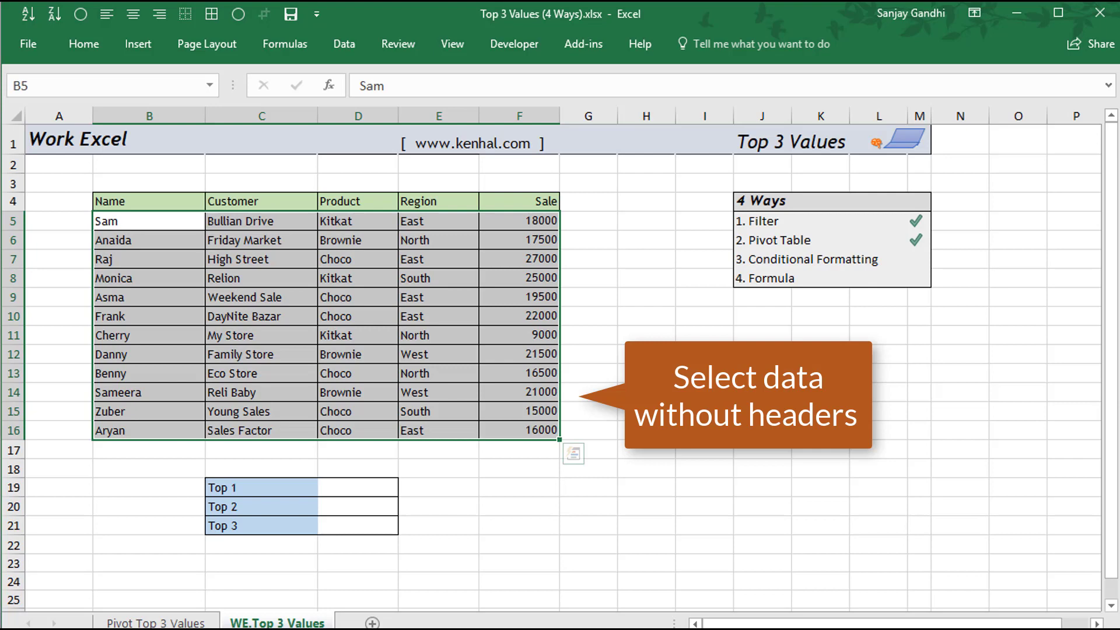
key("alt")
key("h")
key("l")
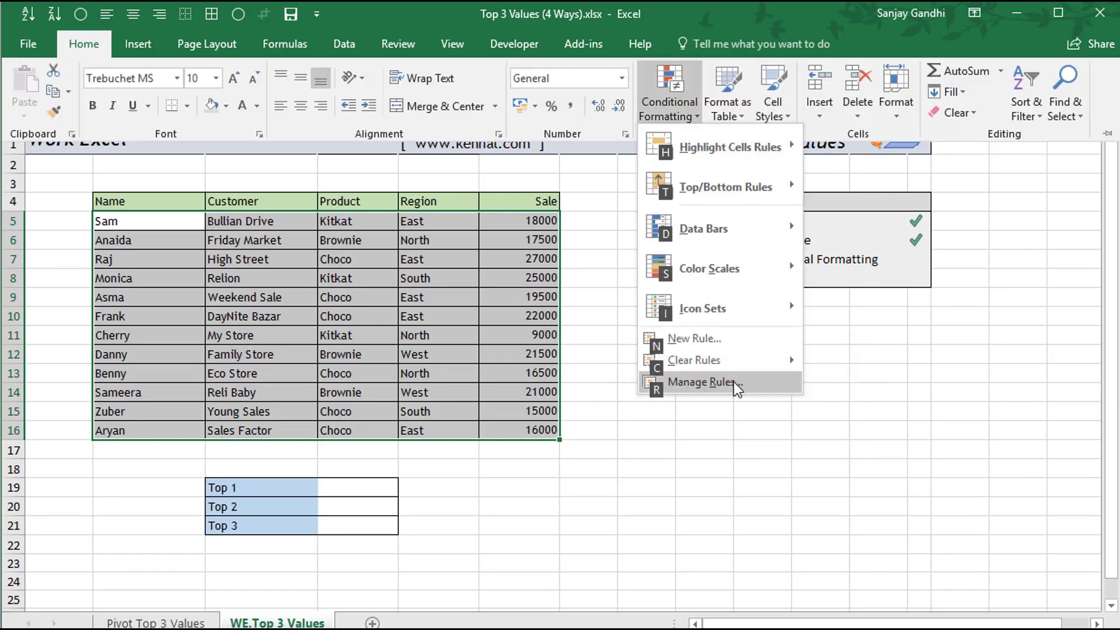
Start a new formula-based conditional formatting rule from the Rules Manager.
left_click(737, 388)
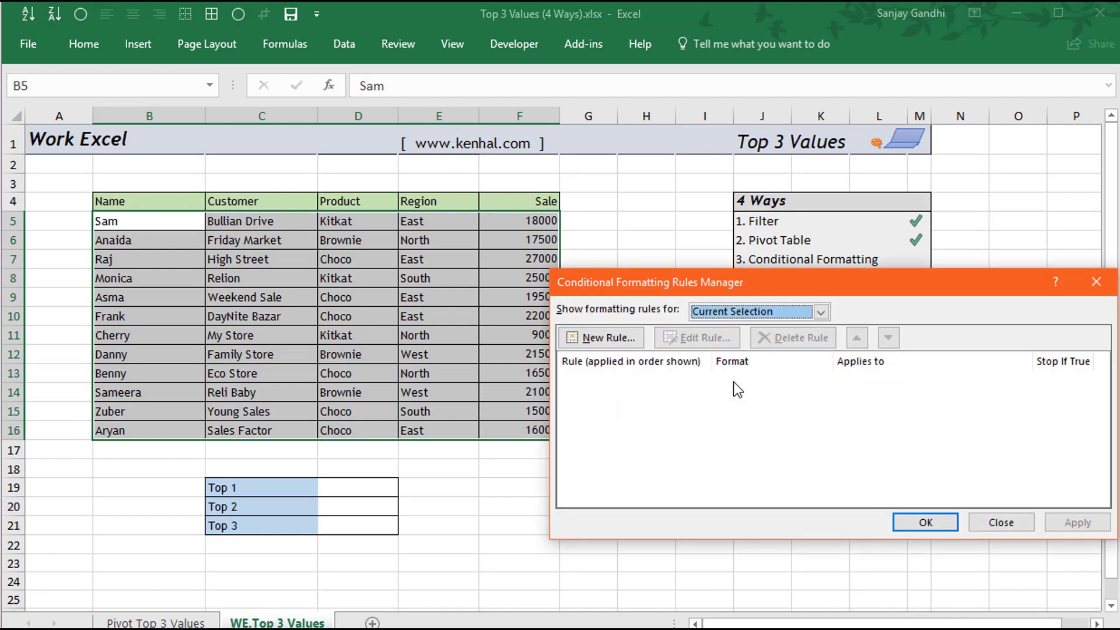
left_click(600, 338)
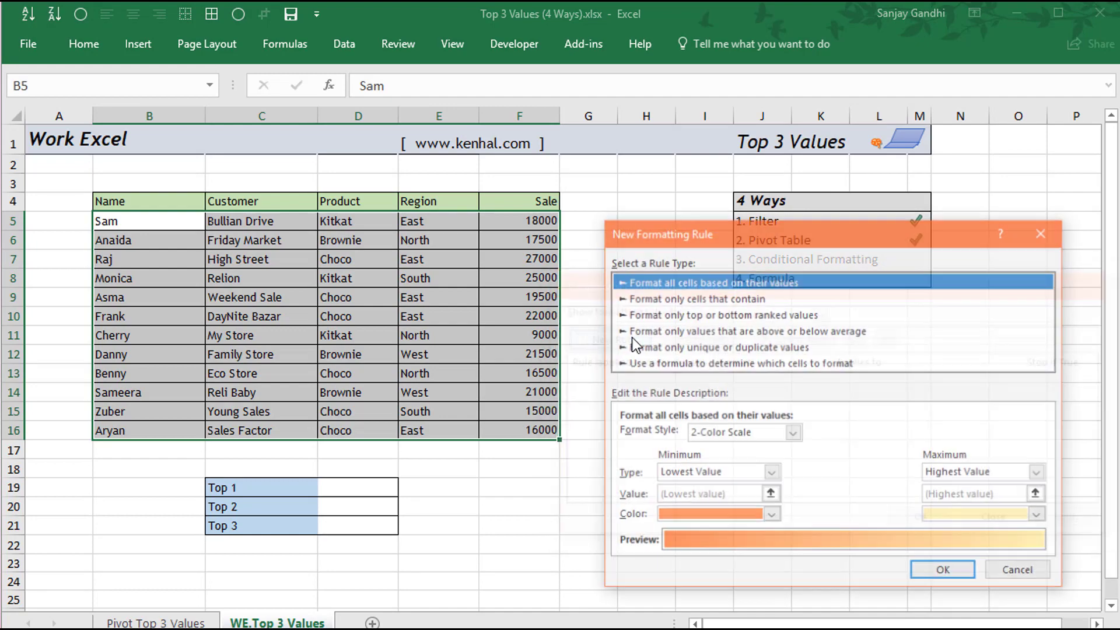
left_click(685, 364)
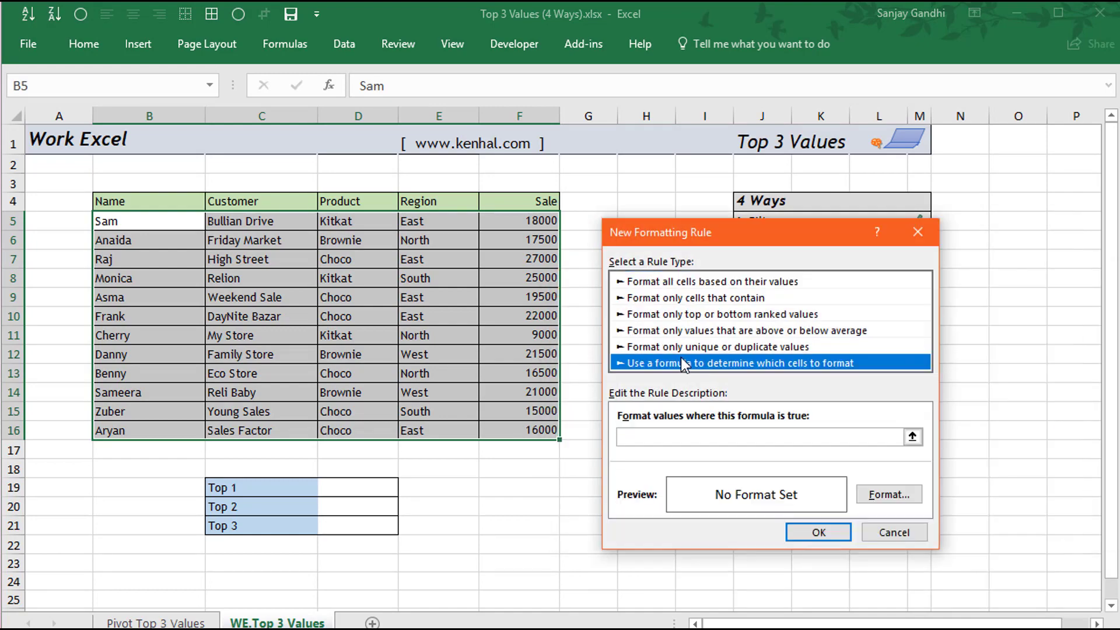
left_click(705, 437)
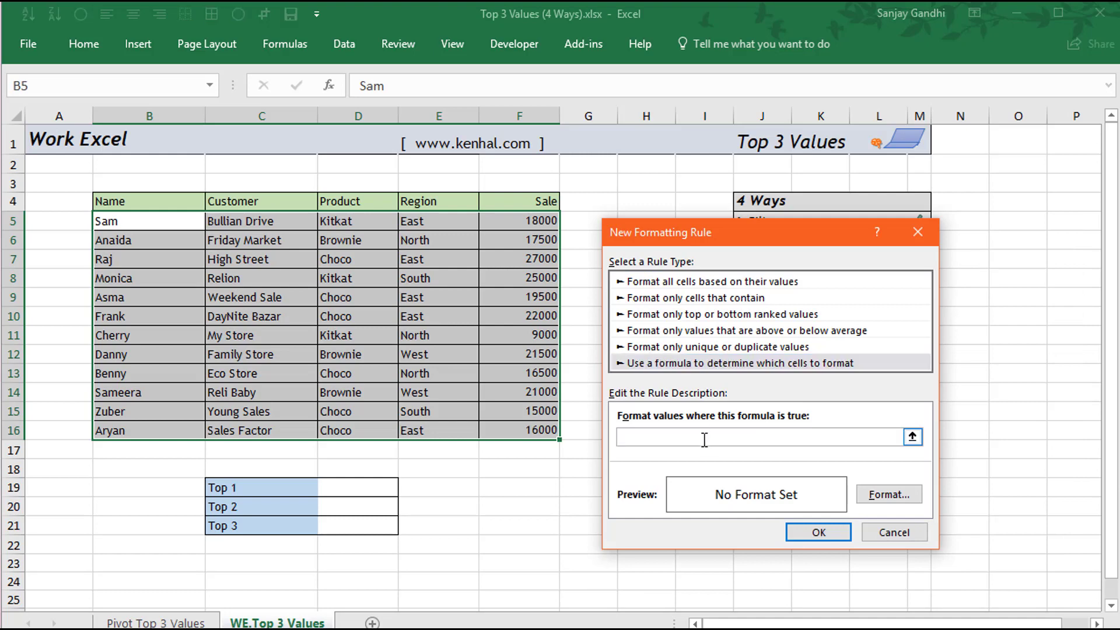
Enter the rule formula =$F5=LARGE($F$5:$F$16,1) with only column F locked.
left_click(498, 223)
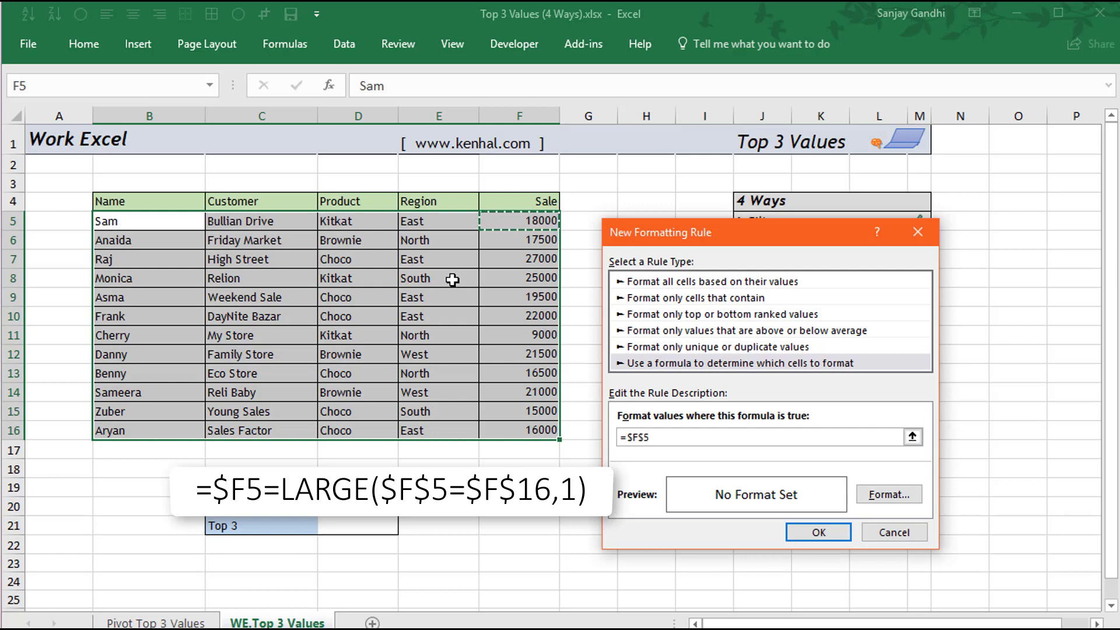
key("F4")
key("F4")
type("=")
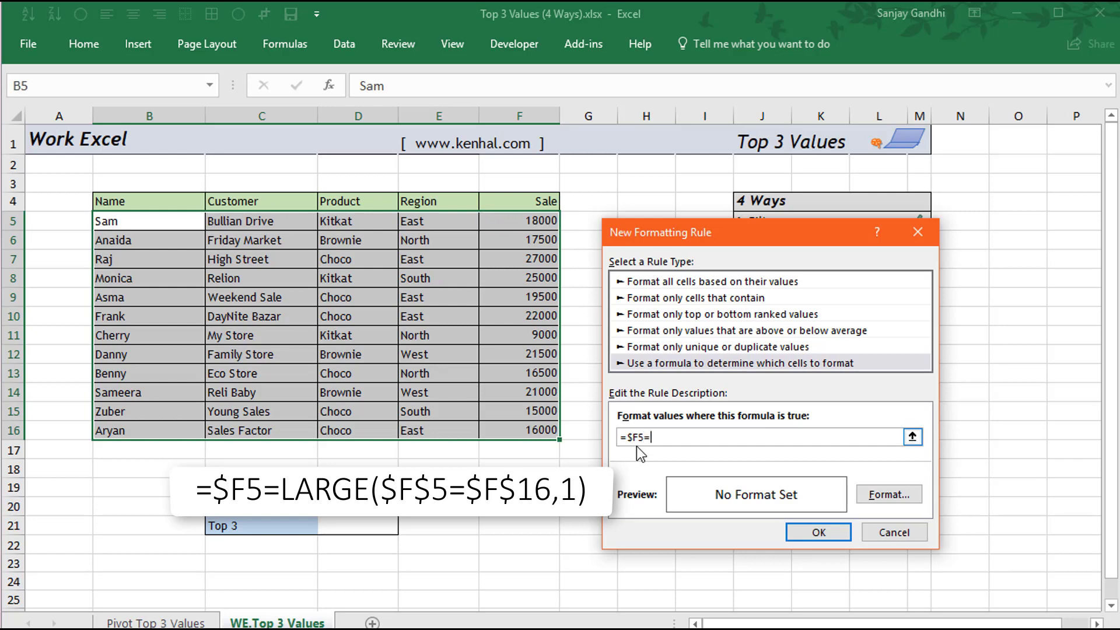
type("LARGE(")
left_click(517, 221)
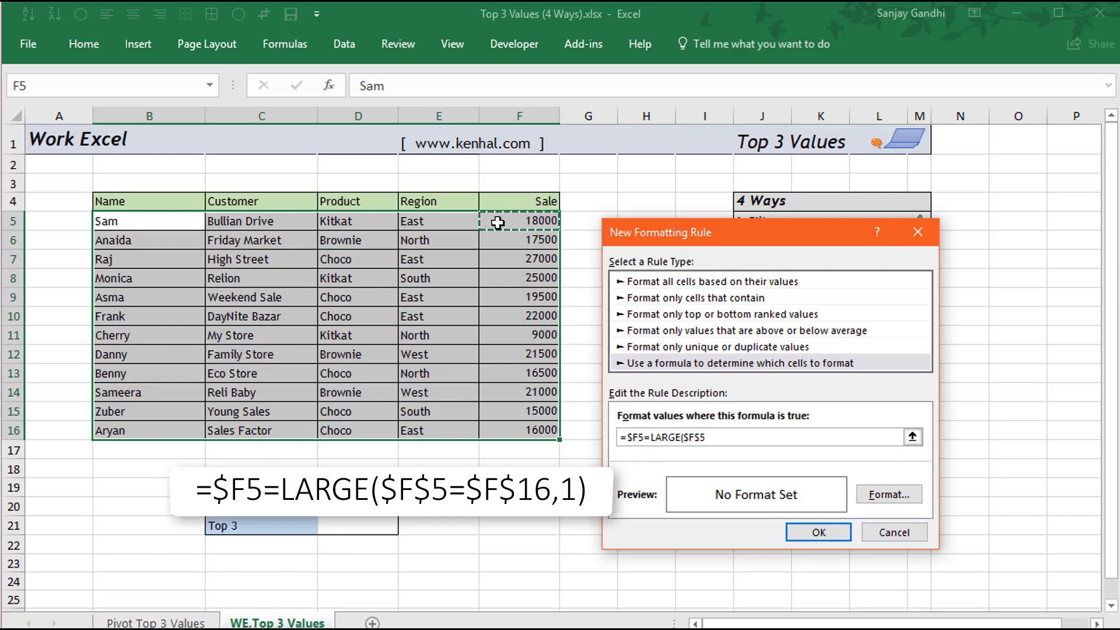
left_click(503, 429, "shift")
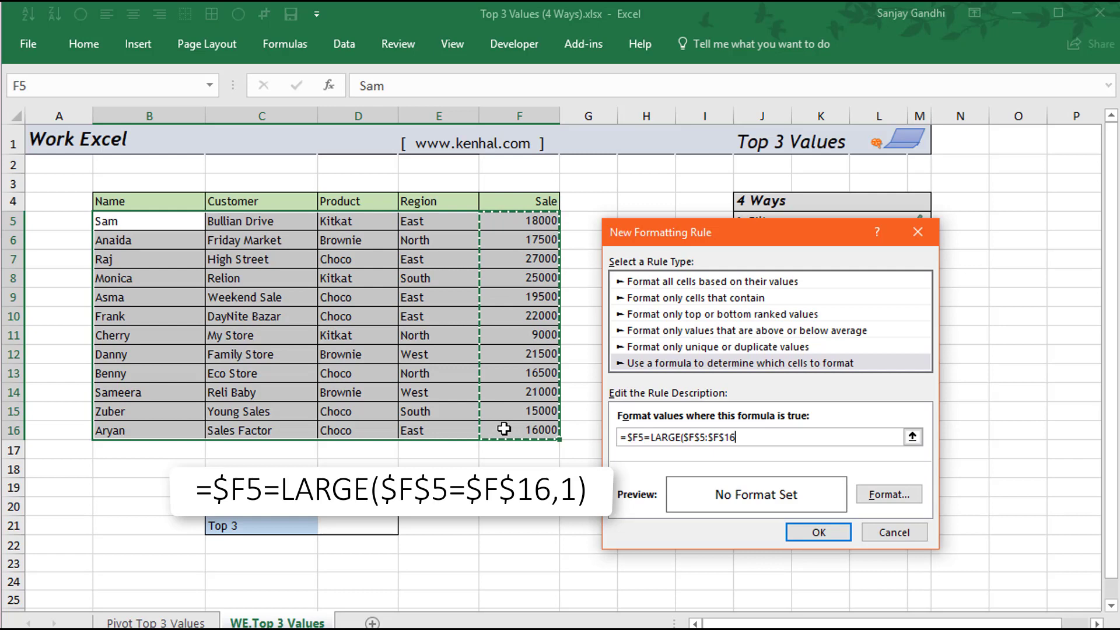
type(",1")
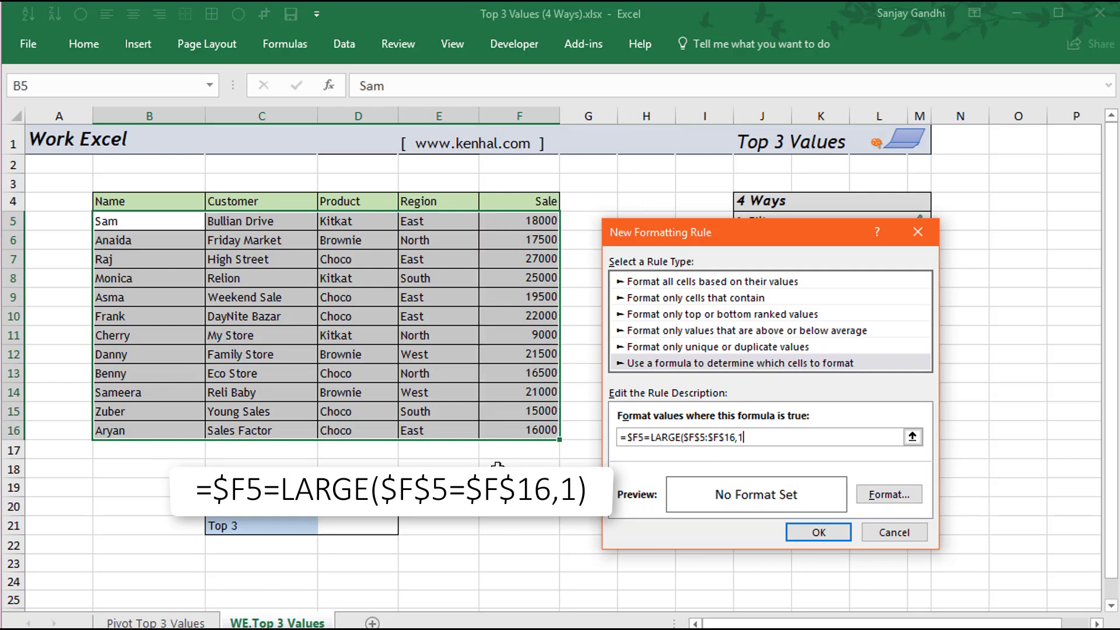
type(")")
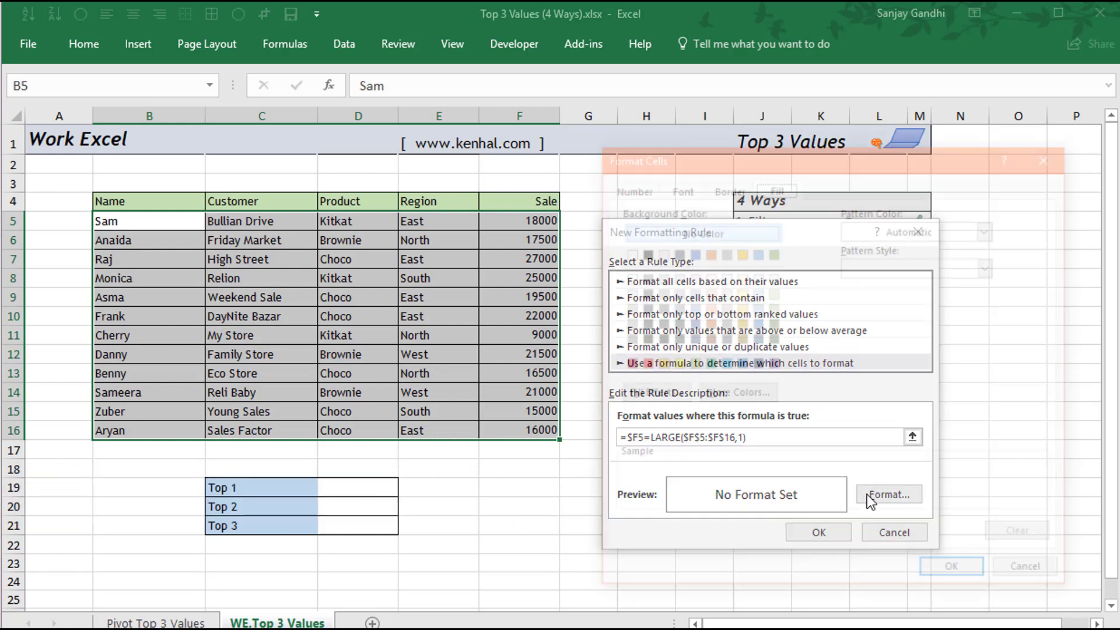
Give the top-sale rule a light green fill and save the rule.
left_click(869, 499)
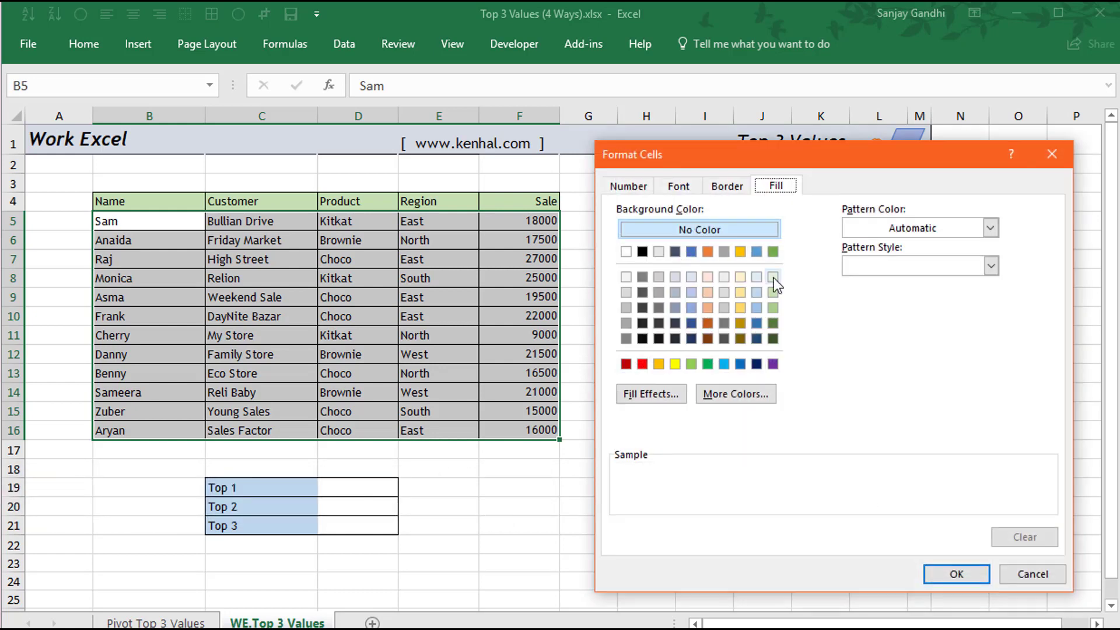
left_click(772, 308)
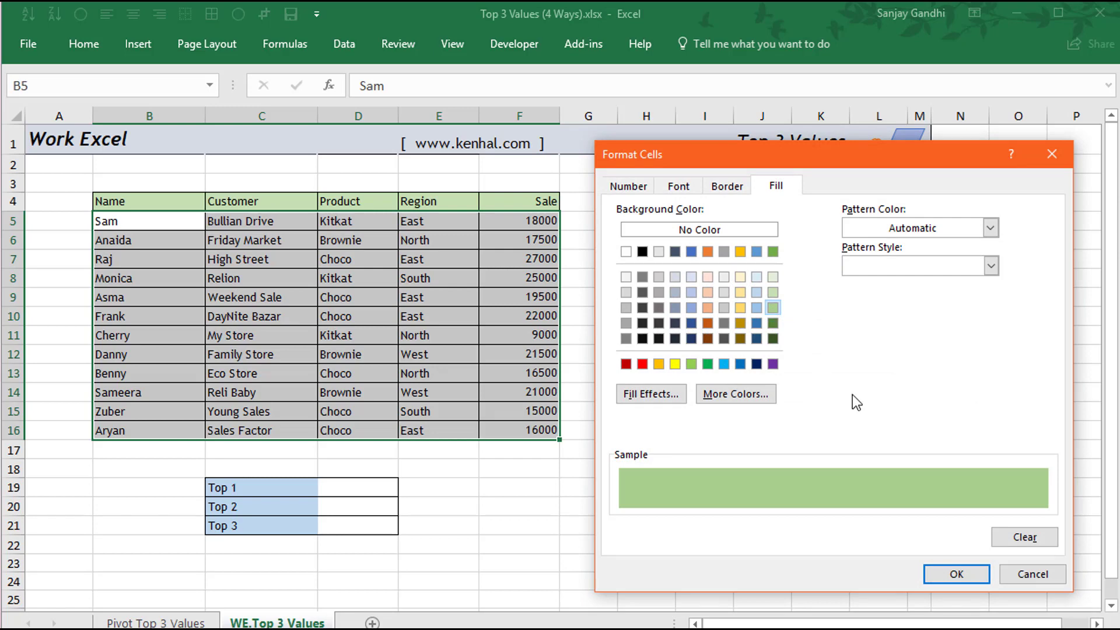
left_click(965, 571)
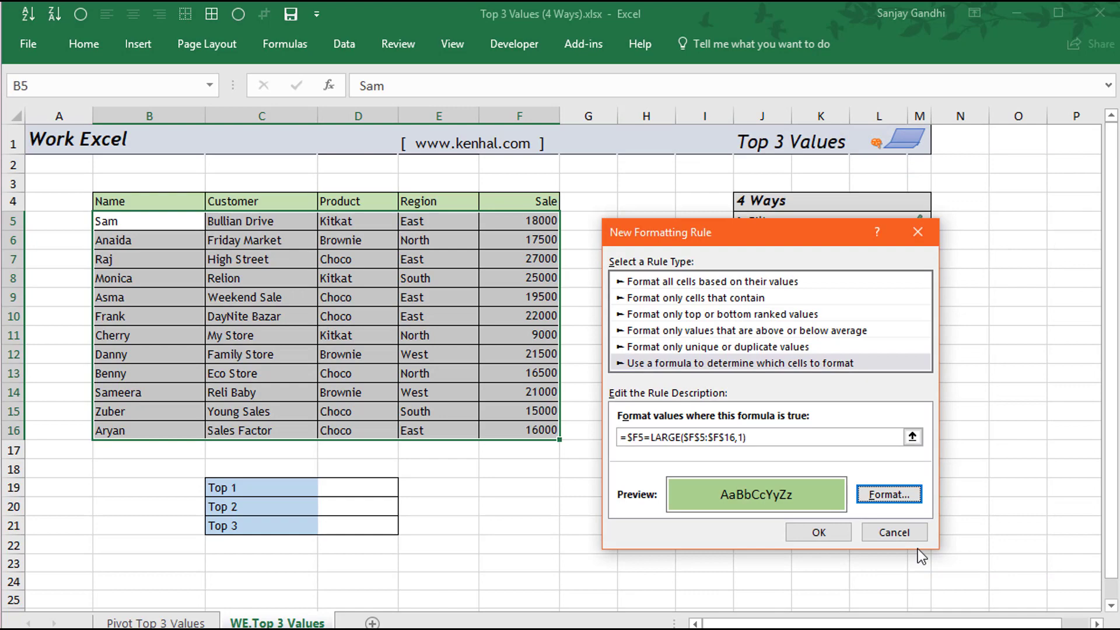
left_click(818, 532)
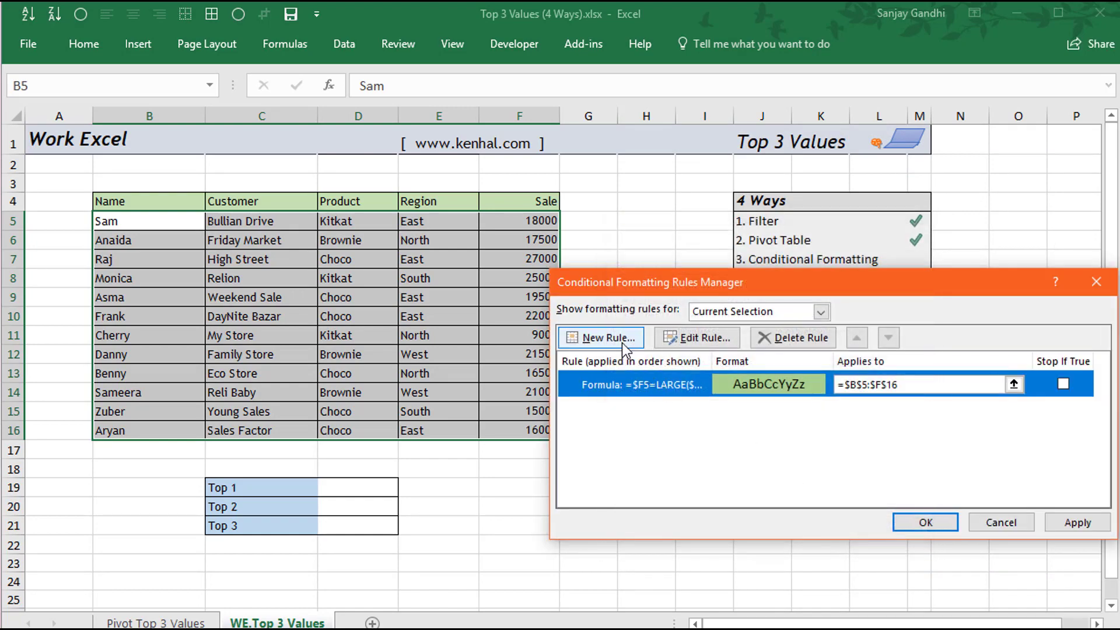
Create a second formula rule reading =$F5=LARGE($F$5:$F$16,2).
left_click(604, 337)
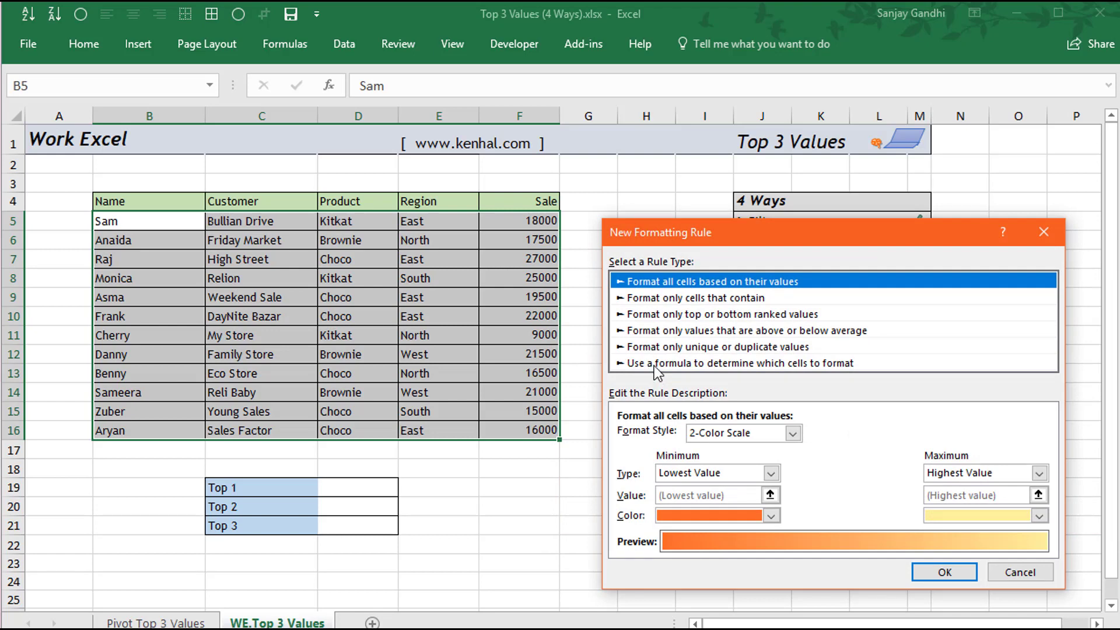
left_click(654, 364)
left_click(665, 438)
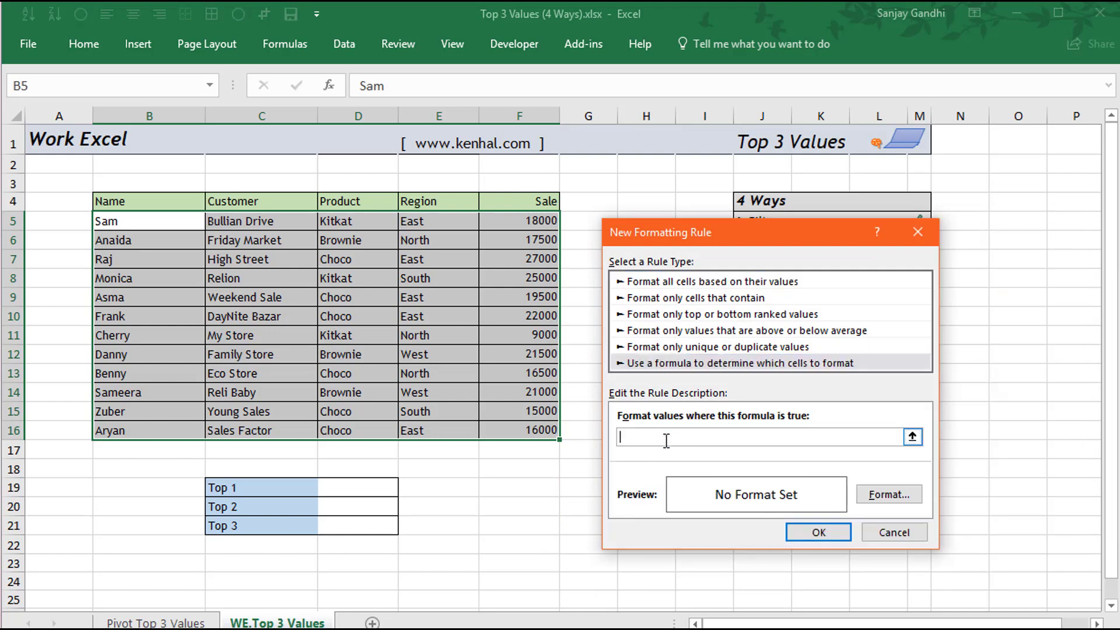
left_click(496, 221)
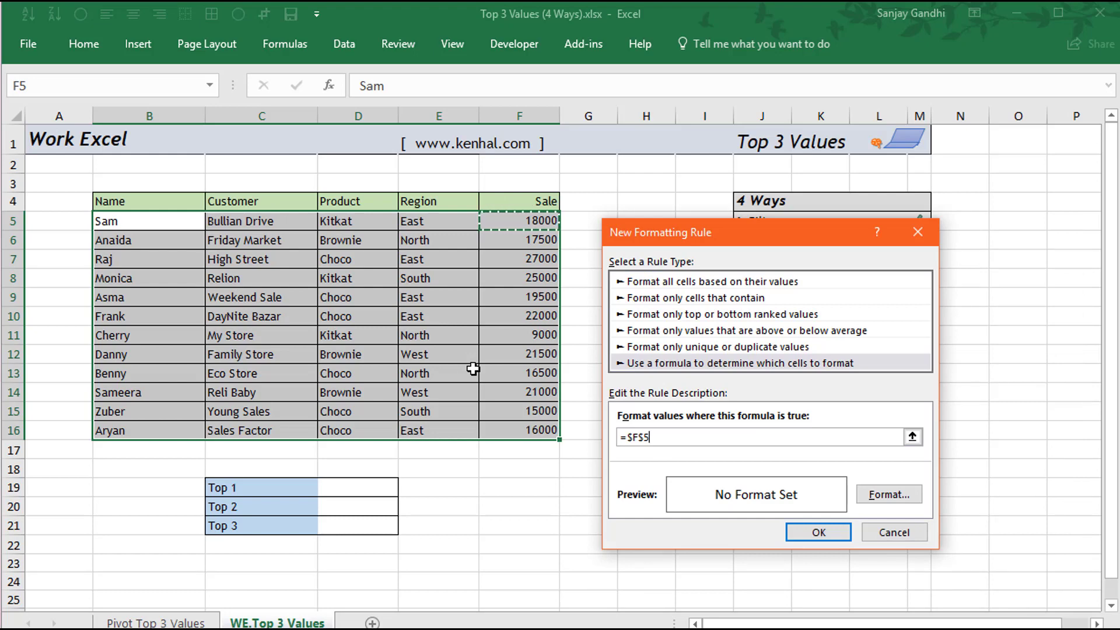
key("F4")
key("F4")
type("=LARGE(")
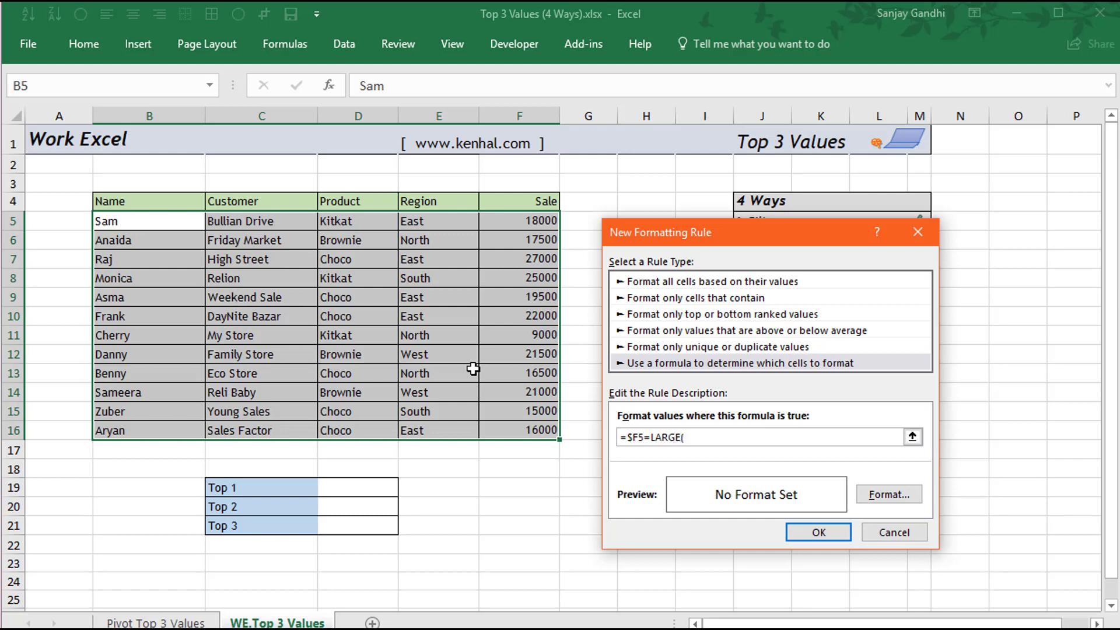
left_click(514, 226)
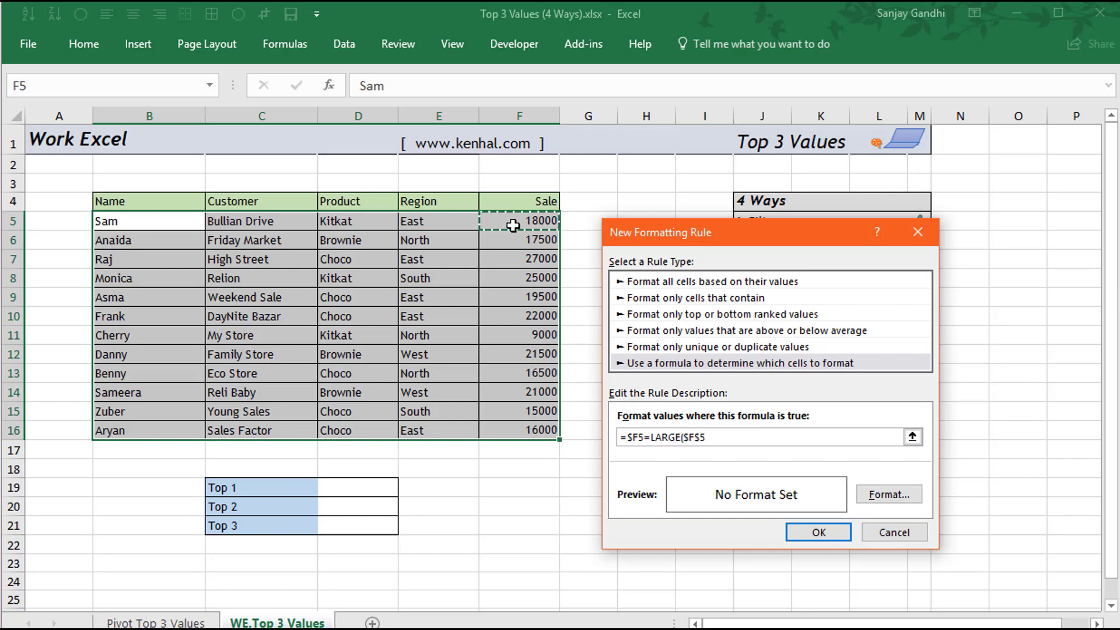
left_click(506, 429, "shift")
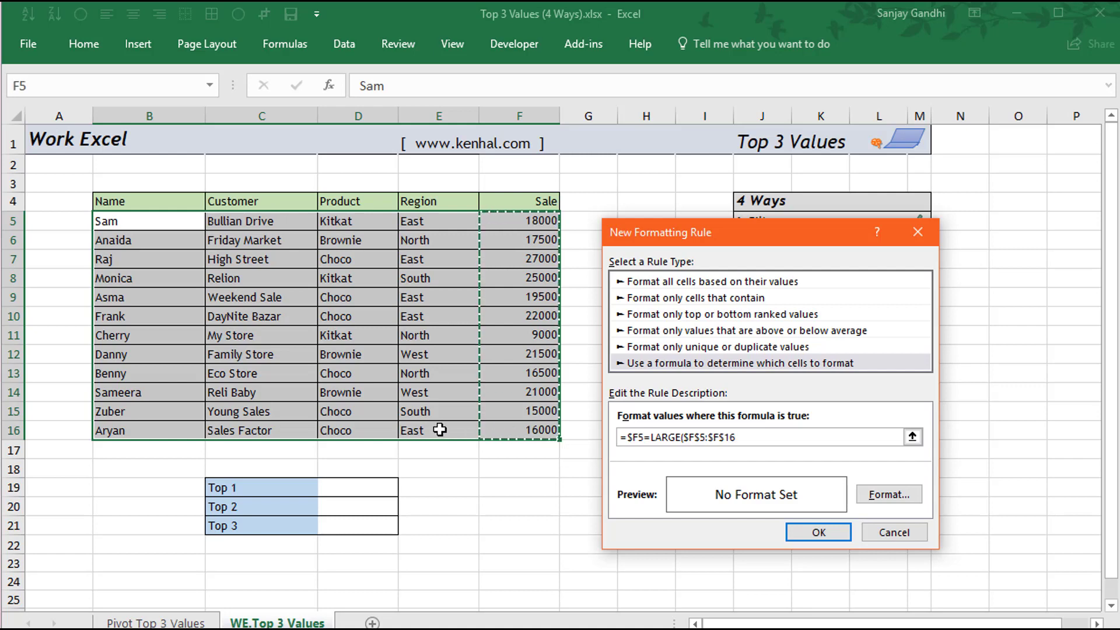
type(",2")
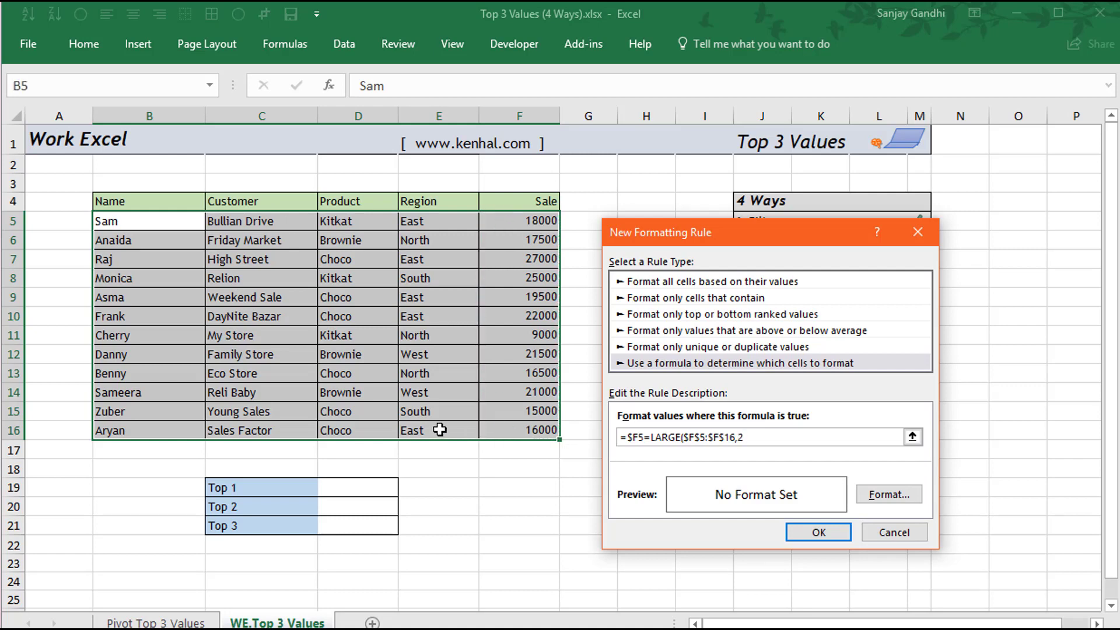
type(")")
Set a light blue fill for the second-largest rule and save it.
left_click(884, 494)
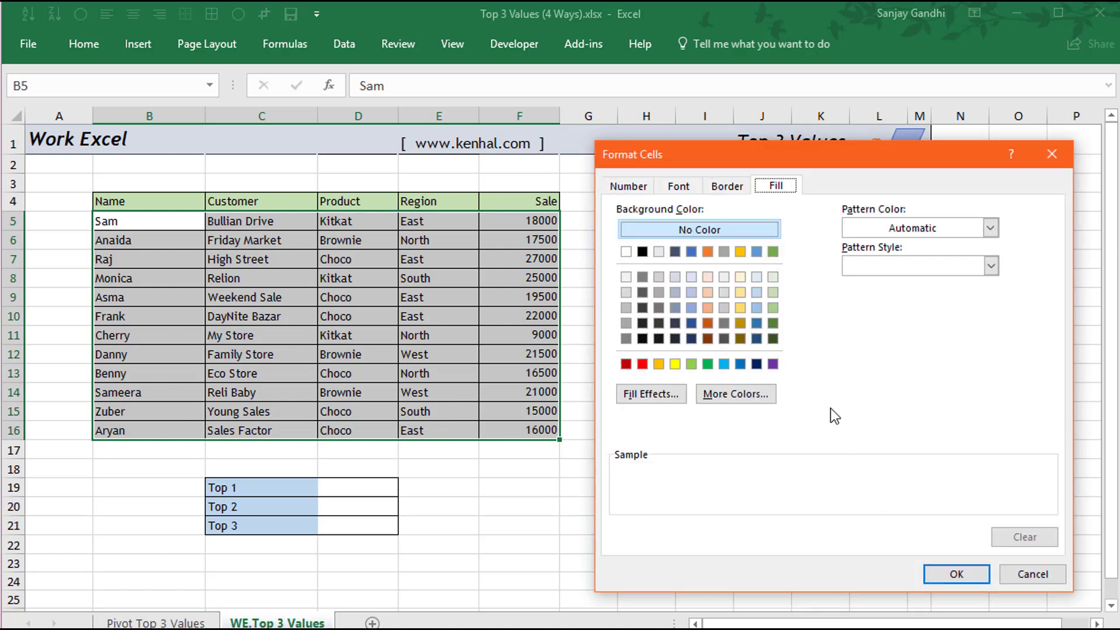
left_click(756, 309)
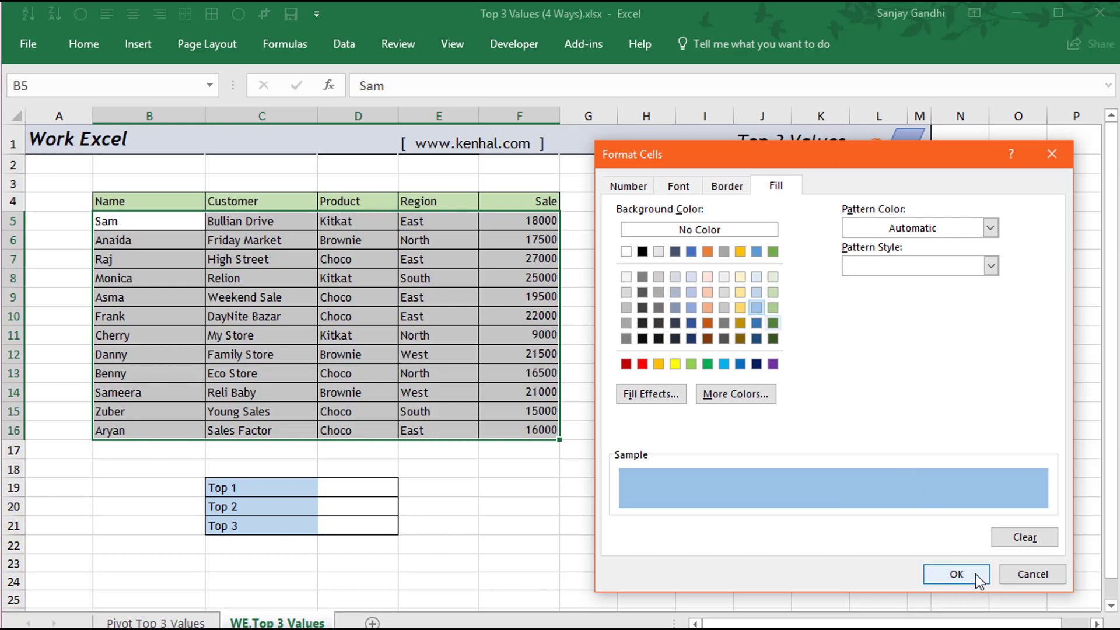
left_click(957, 575)
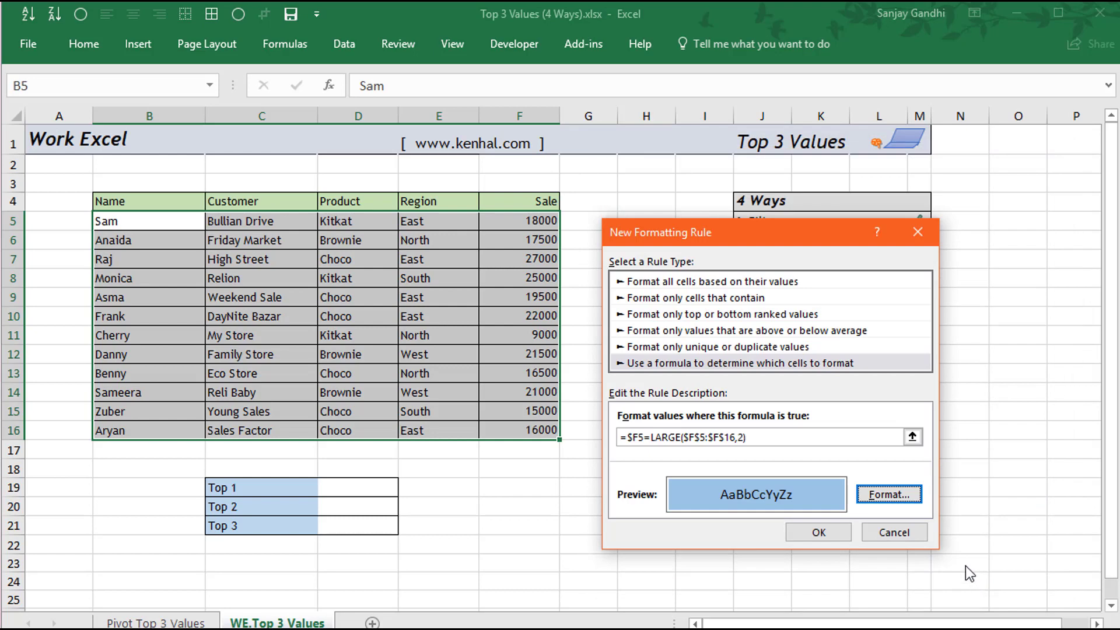
left_click(820, 532)
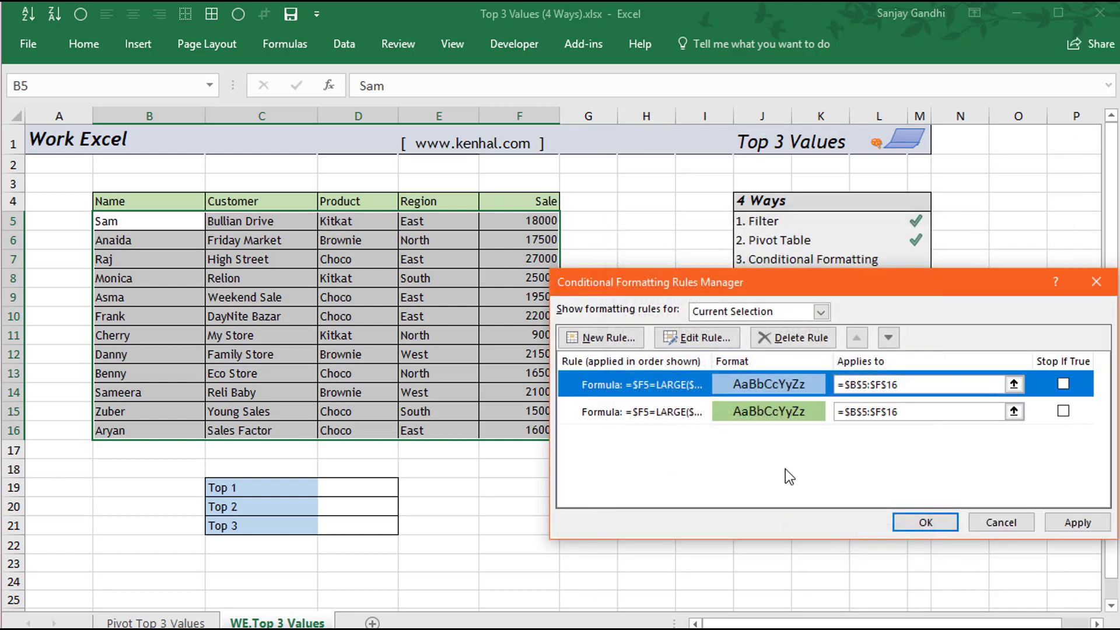
Build a third formula rule =$F5=LARGE($F$5:$F$16,3) and open its Format options.
left_click(608, 338)
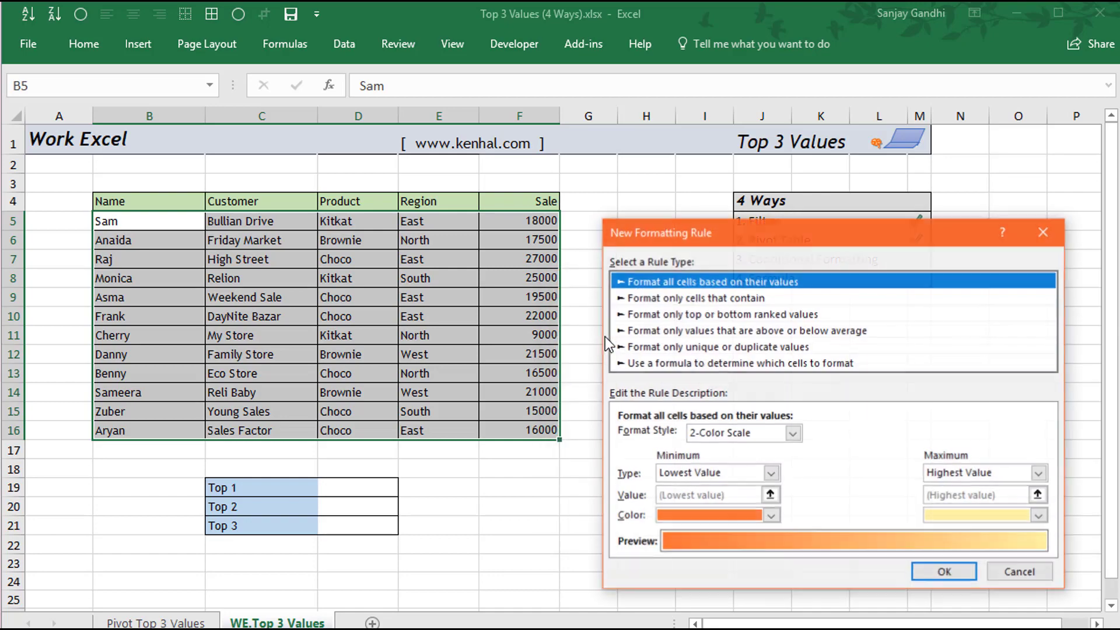
left_click(651, 364)
left_click(761, 436)
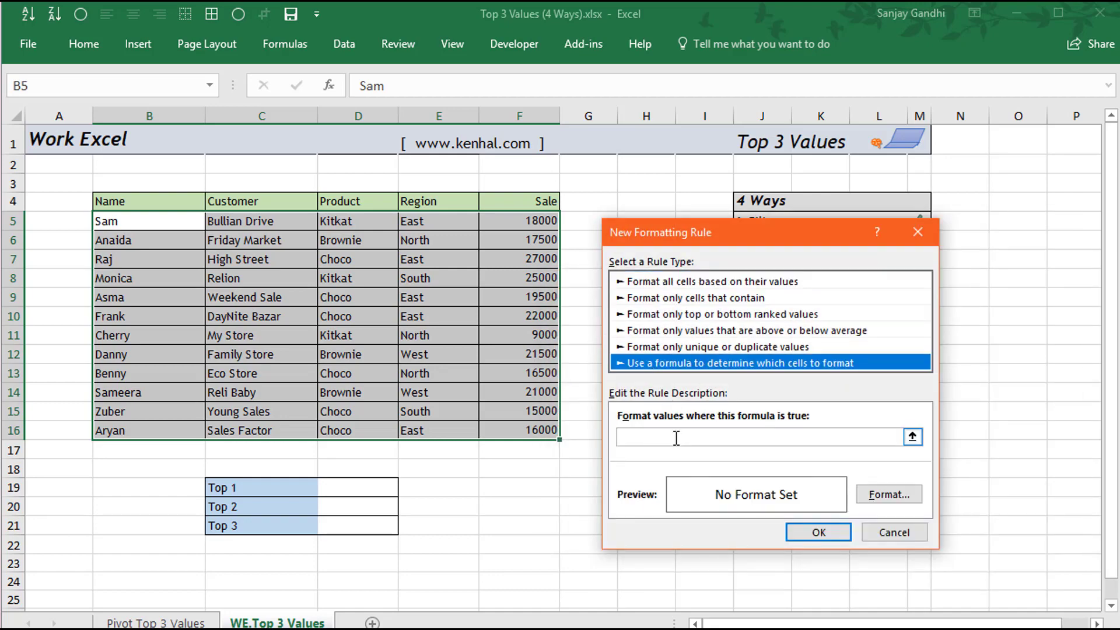
left_click(493, 221)
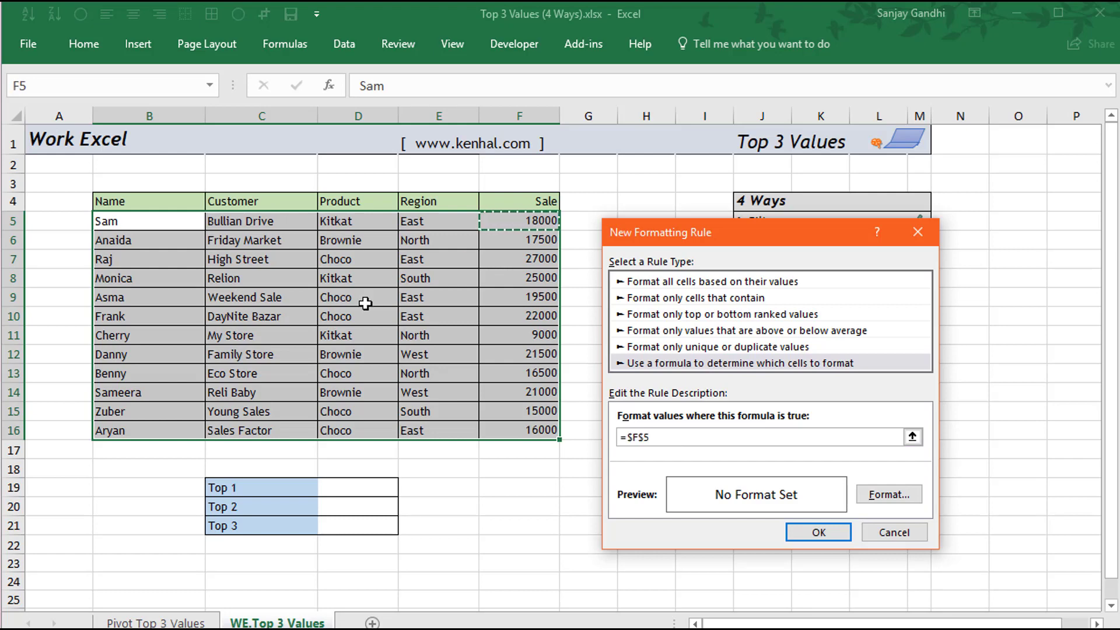
key("F4")
key("F4")
type("=")
type("LARGE(")
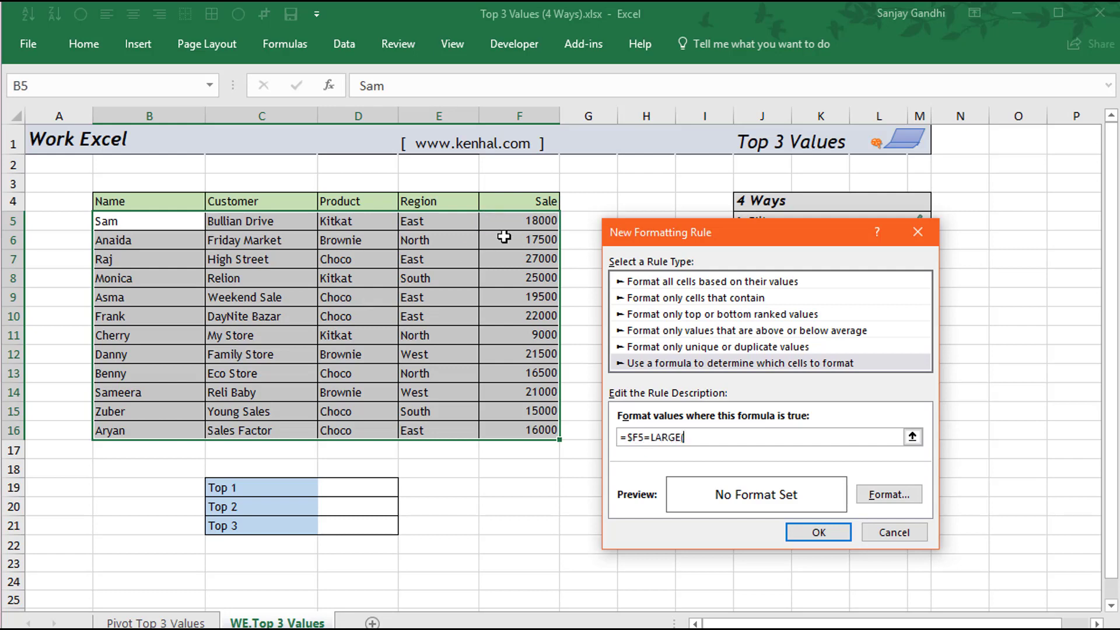
left_click(506, 222)
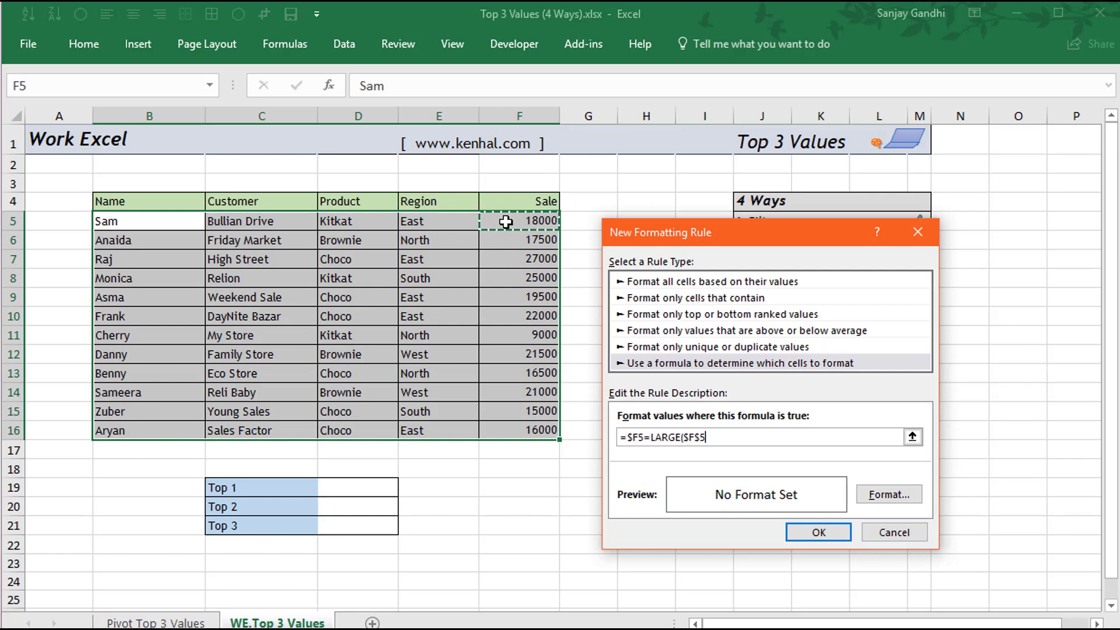
left_click(498, 429, "shift")
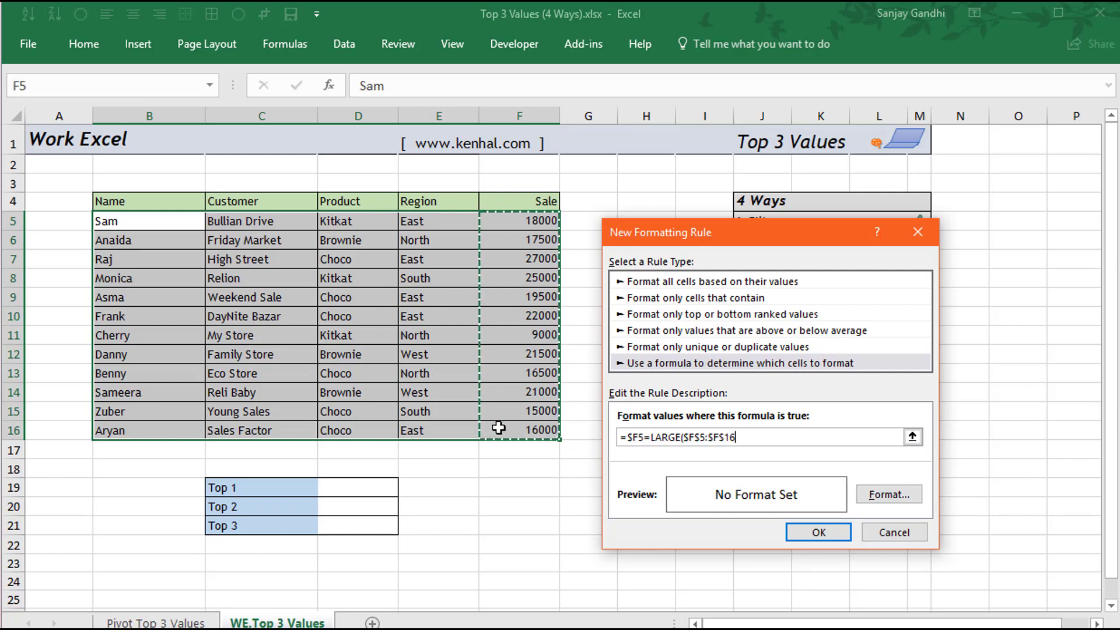
type(",3")
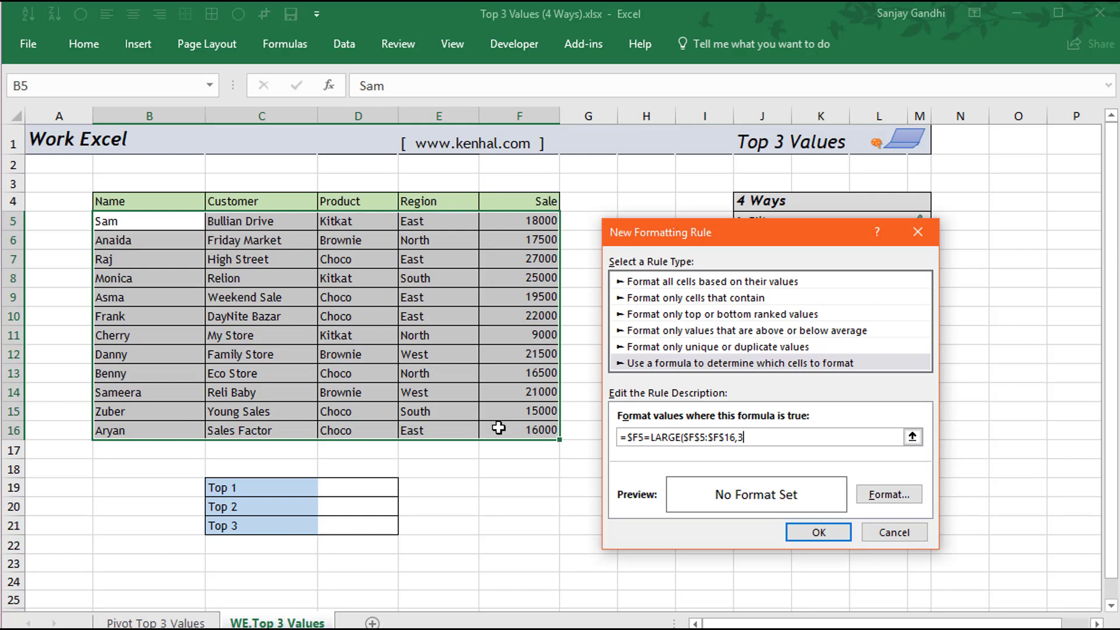
type(")")
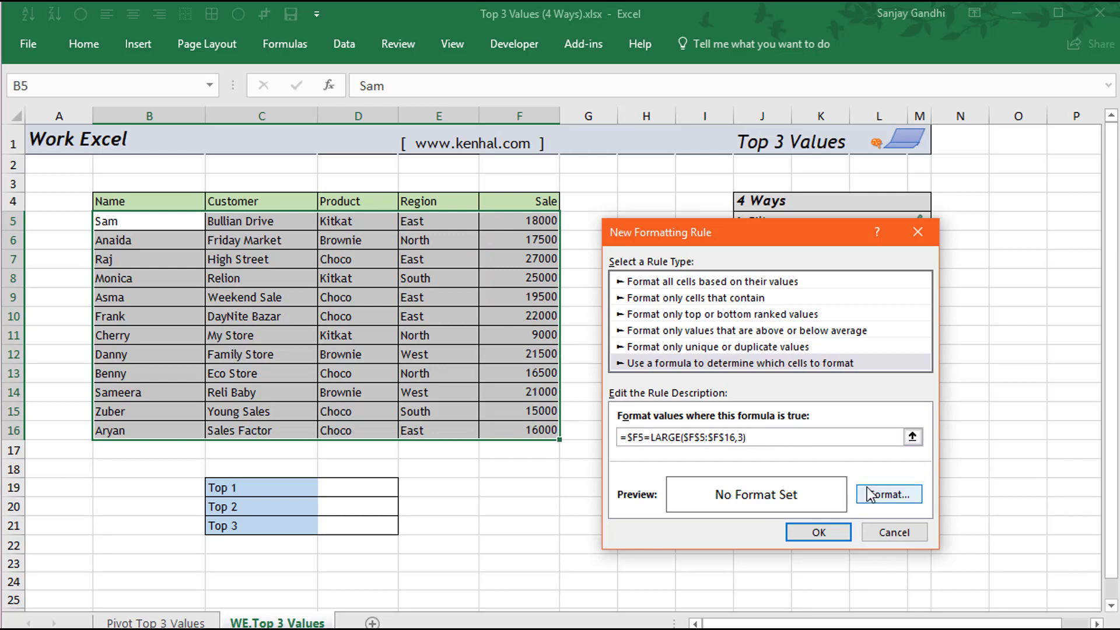
left_click(867, 489)
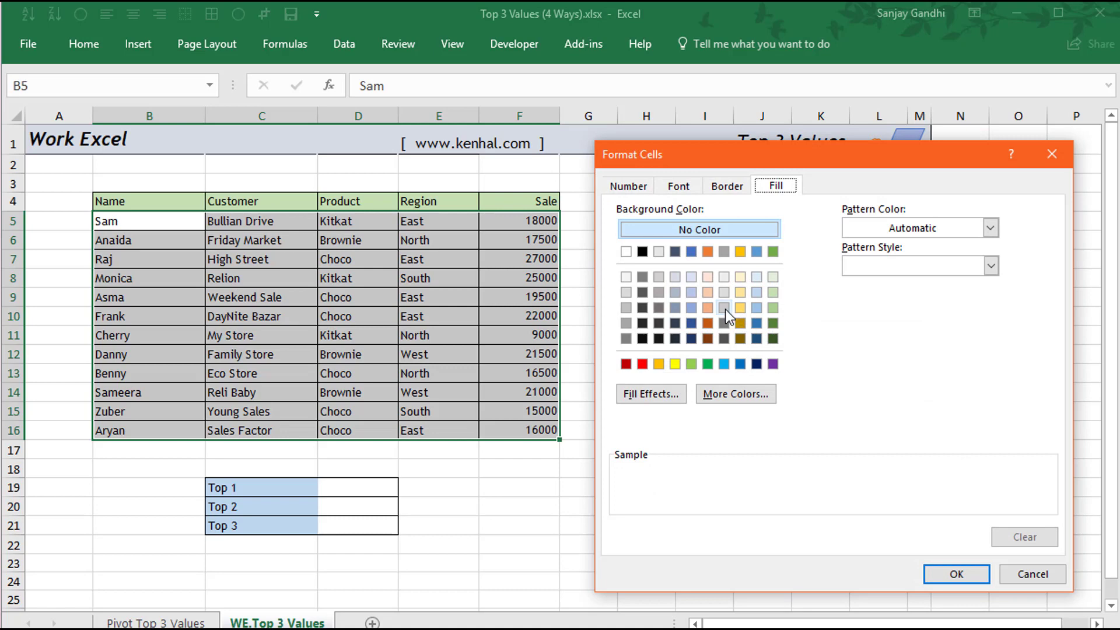
Give the third rule a light orange fill, save it, and apply all three rules.
left_click(707, 292)
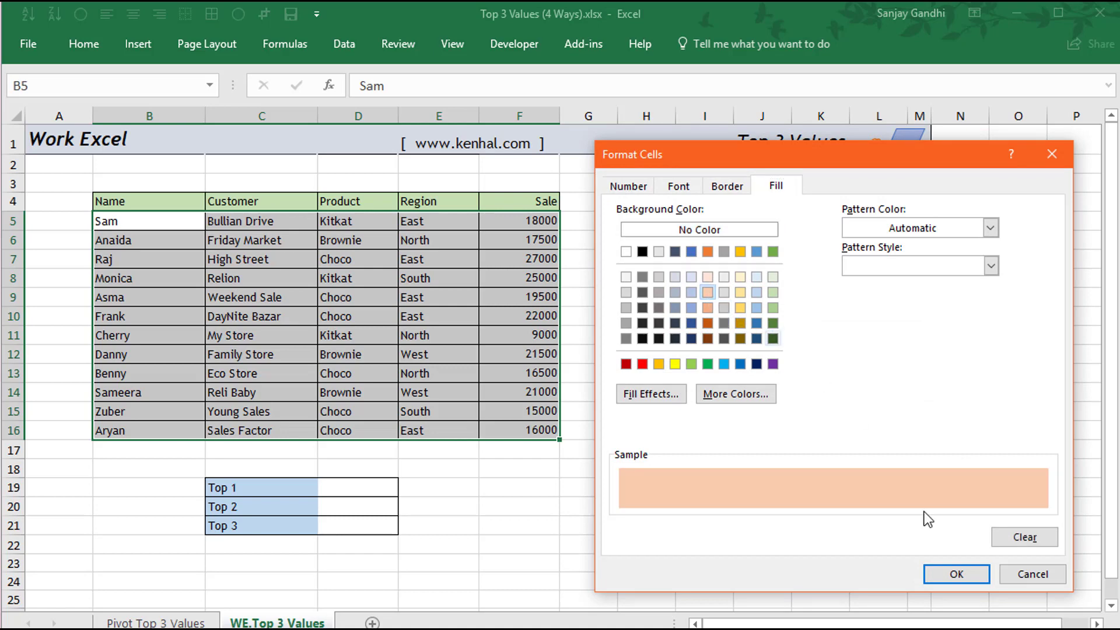
left_click(957, 574)
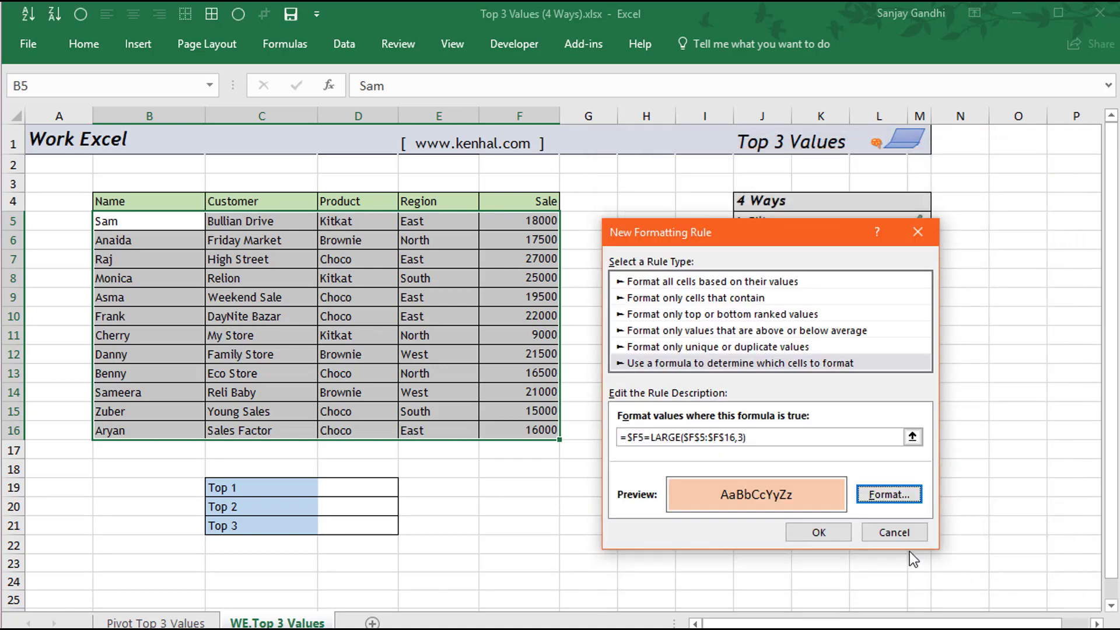
left_click(818, 532)
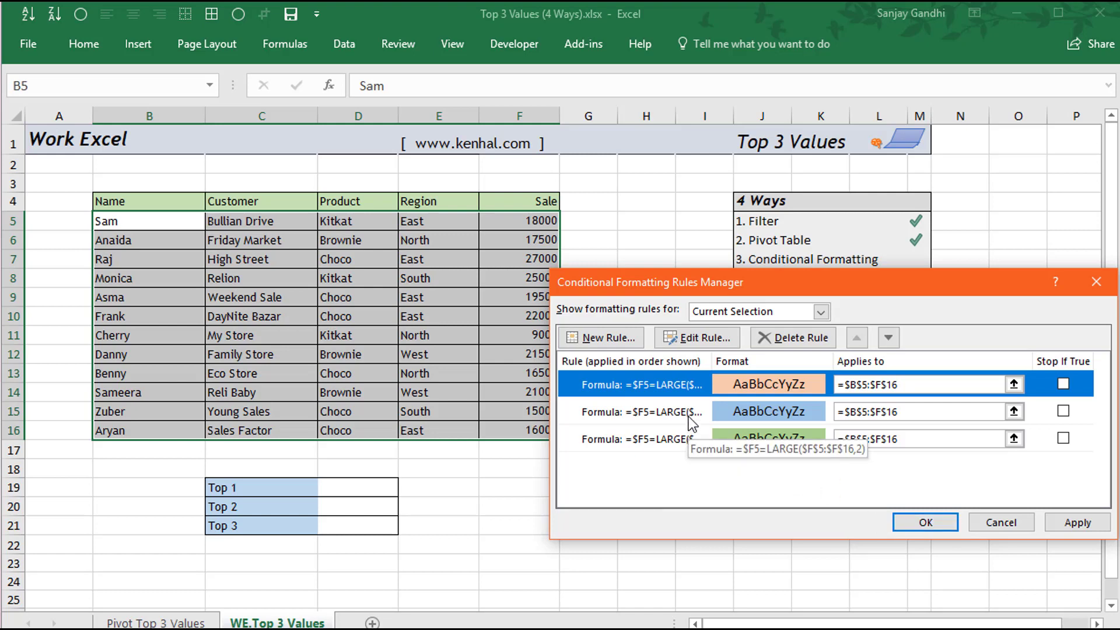
left_click(905, 523)
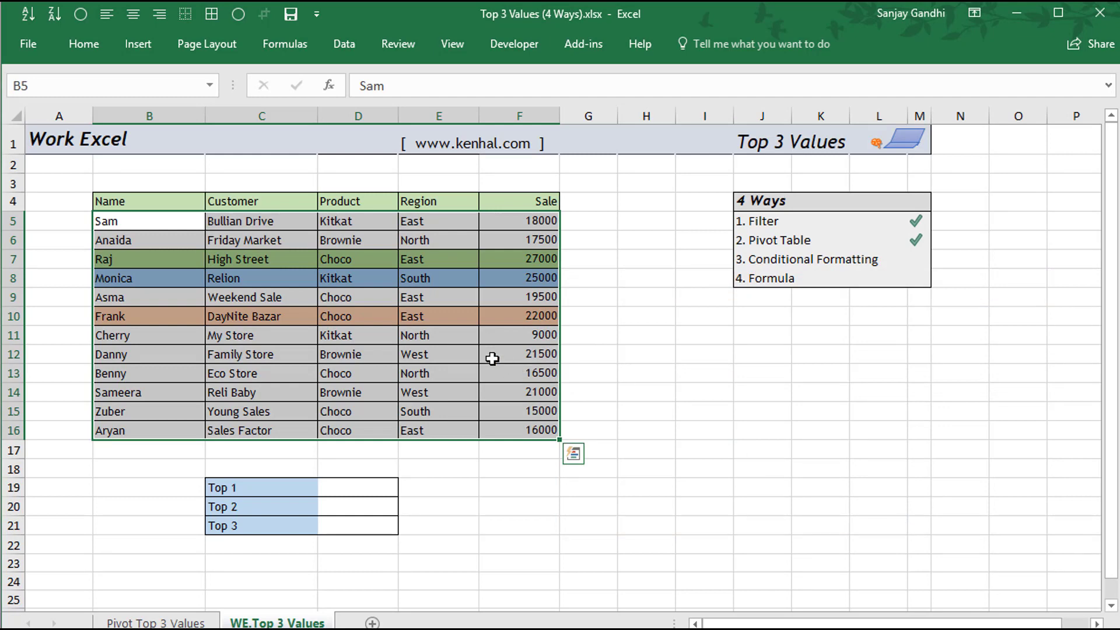
Change Danny's sale in F12 from 21500 to 35000, undo once, then re-enter it.
left_click(492, 360)
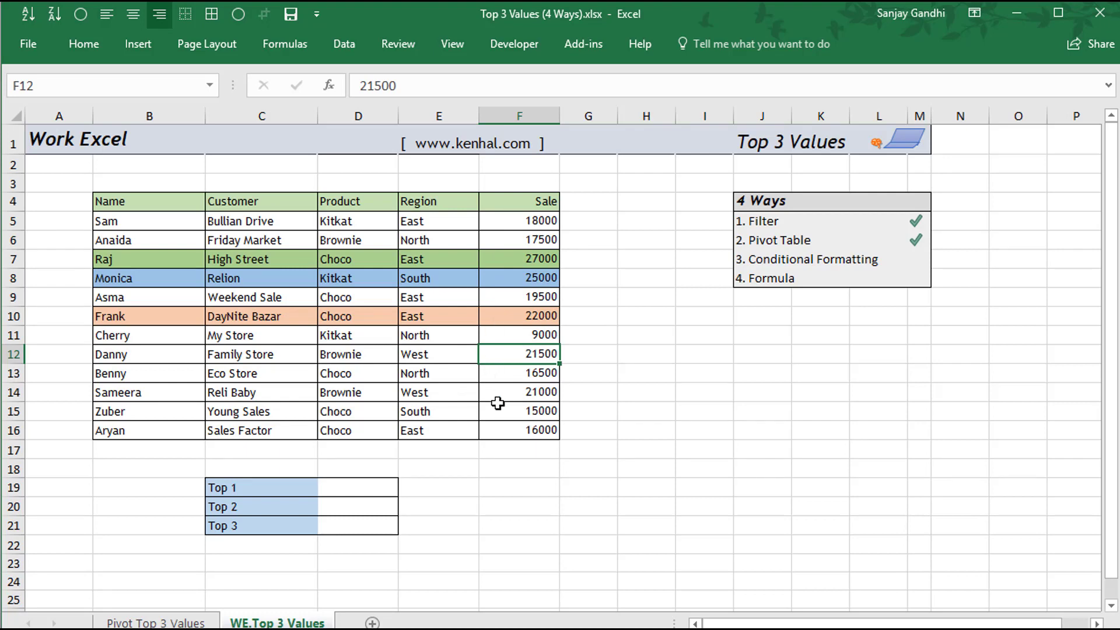
type("3")
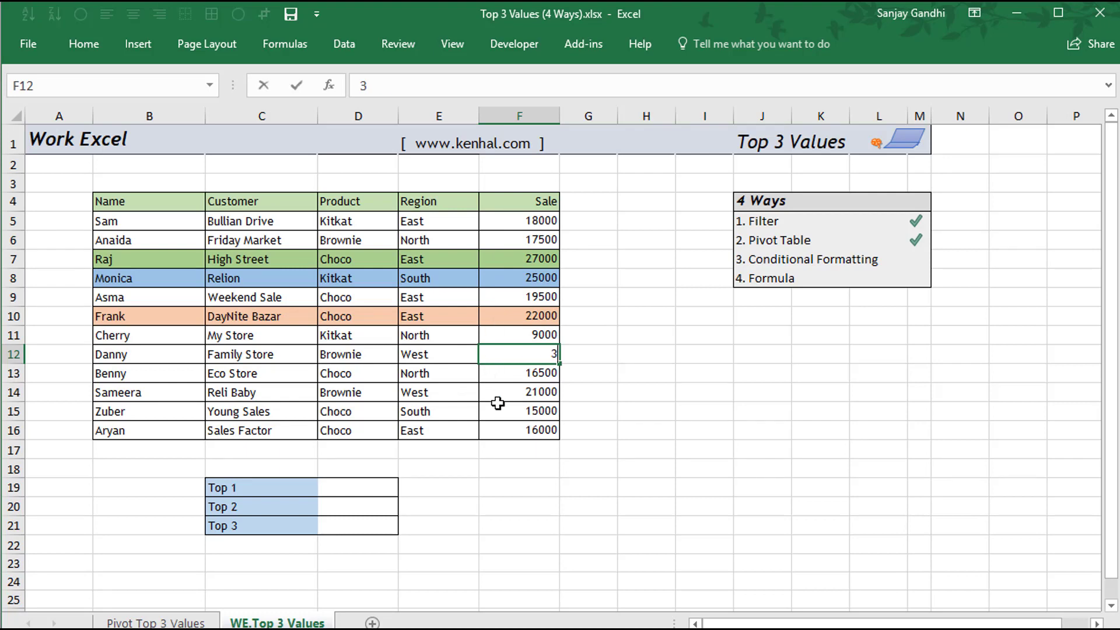
type("5000")
key("Return")
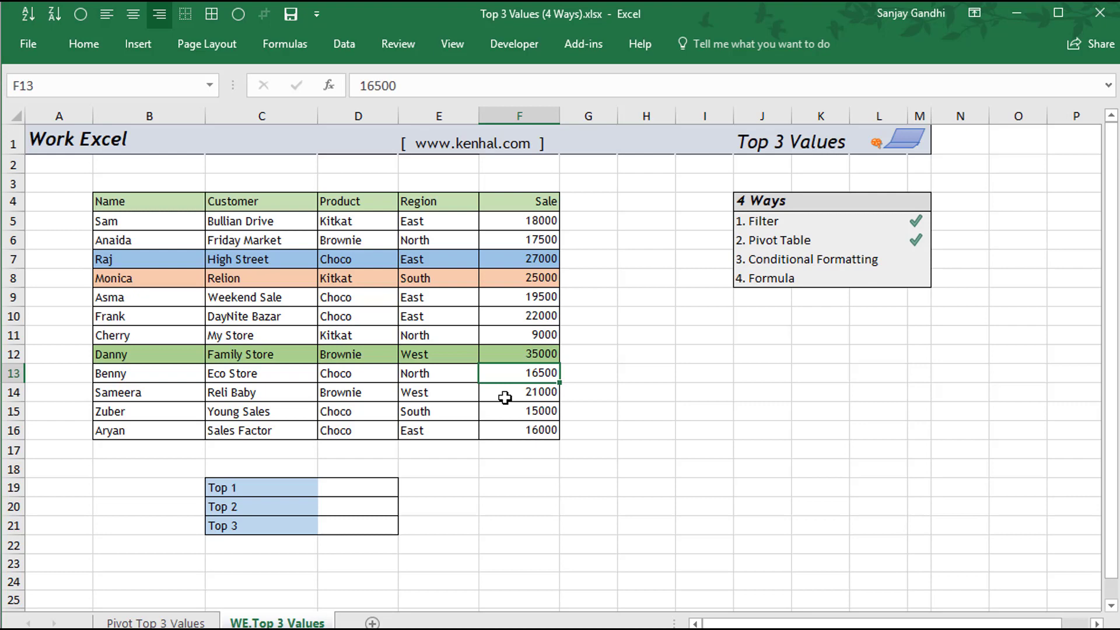
key("ctrl+z")
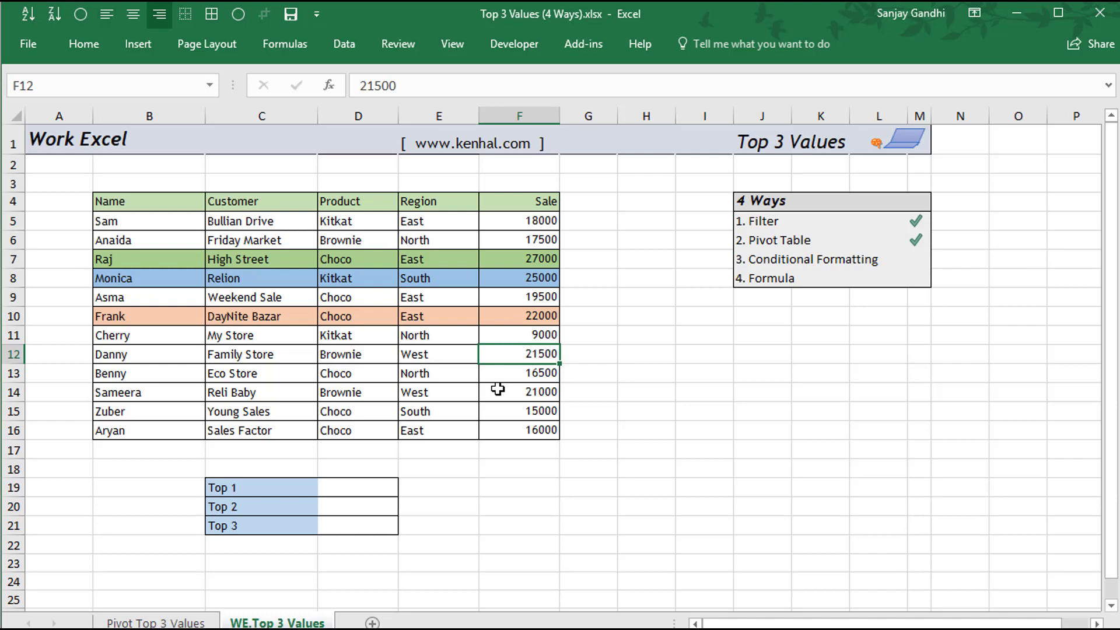
type("35000")
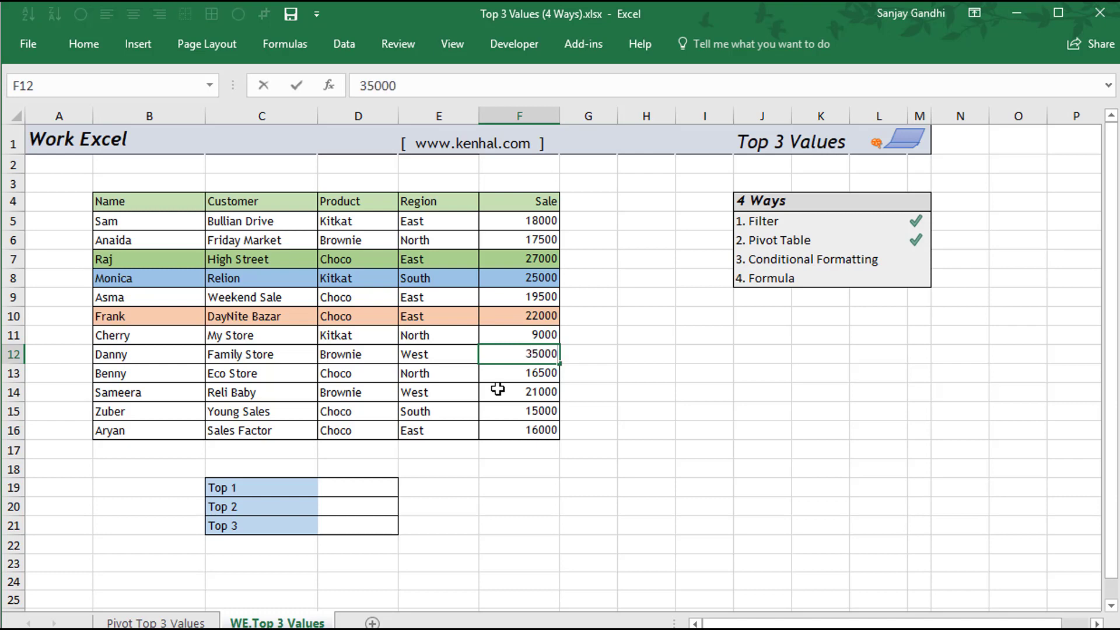
key("Return")
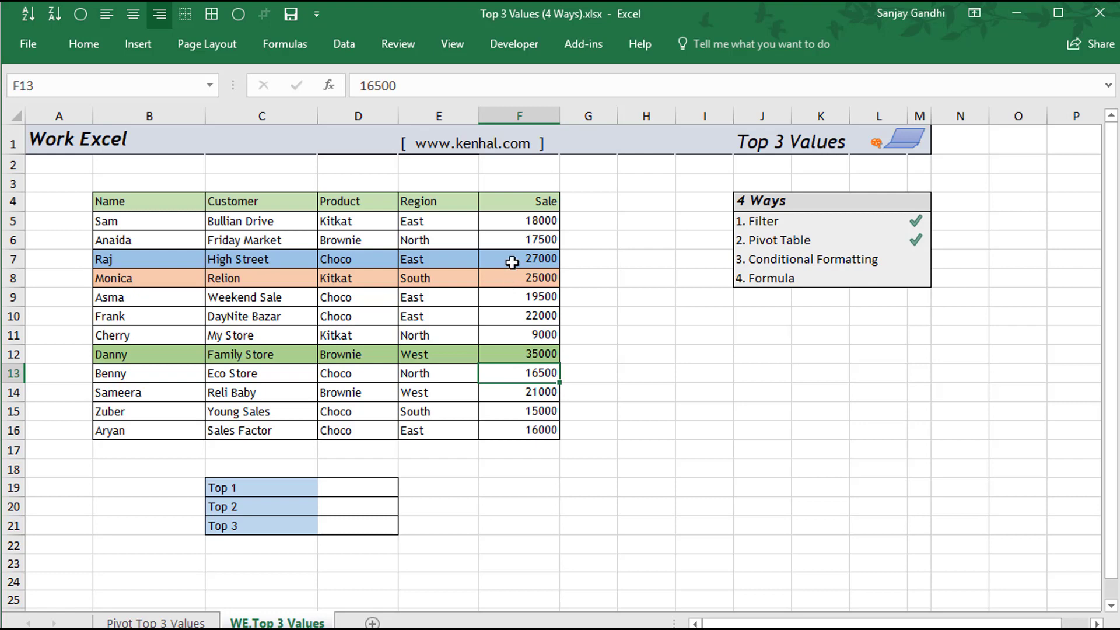
Add a Wingdings 2 check mark in M7 beside Conditional Formatting.
left_click(918, 260)
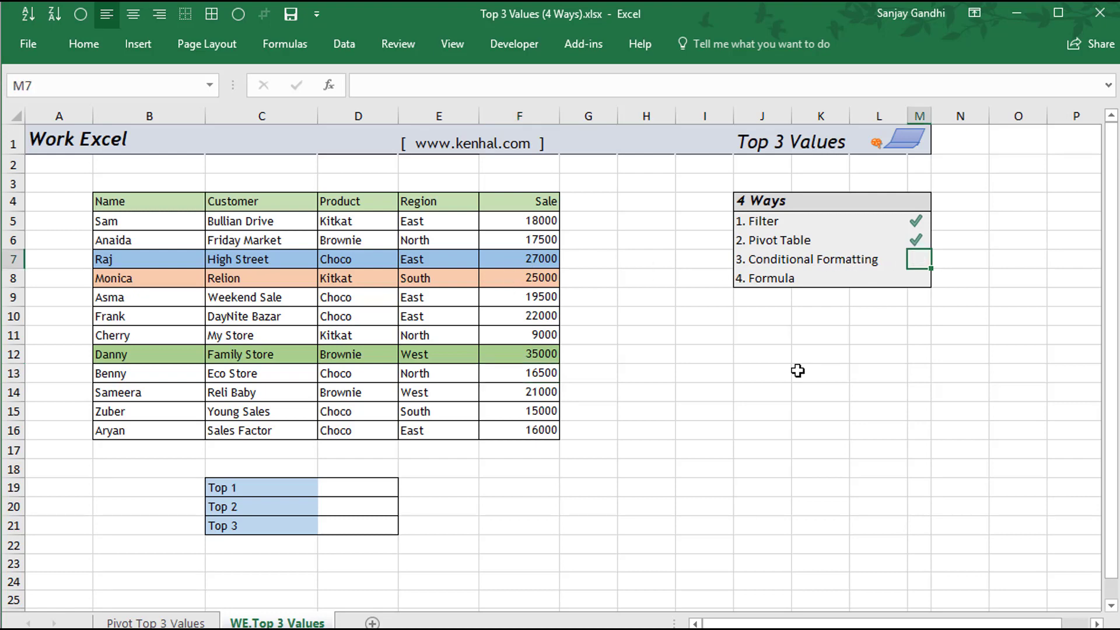
type("P")
key("Return")
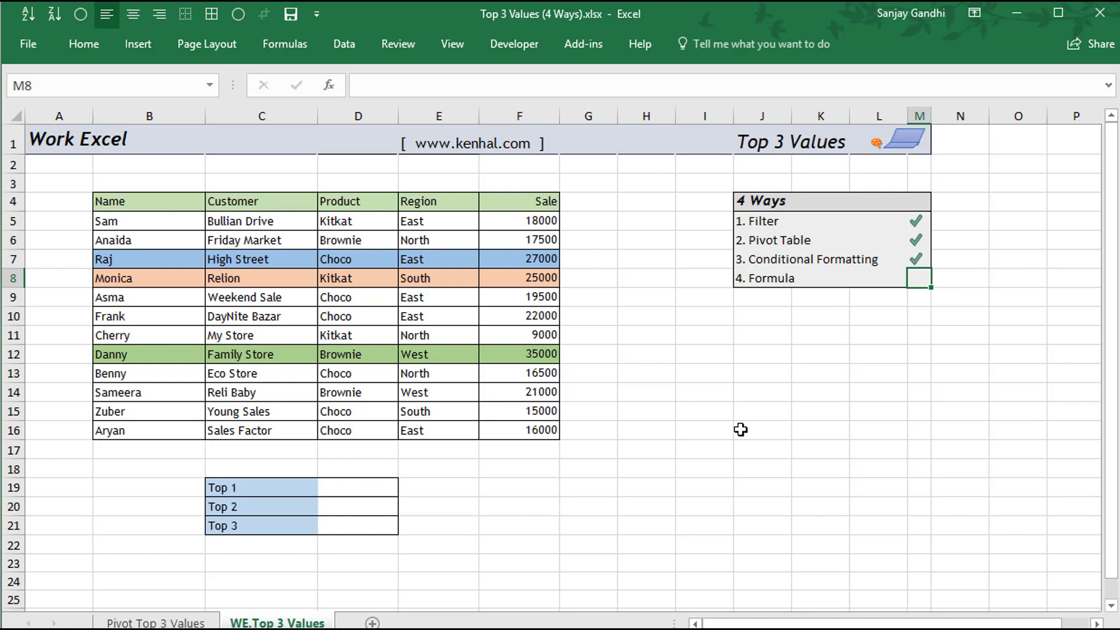
left_click(330, 488)
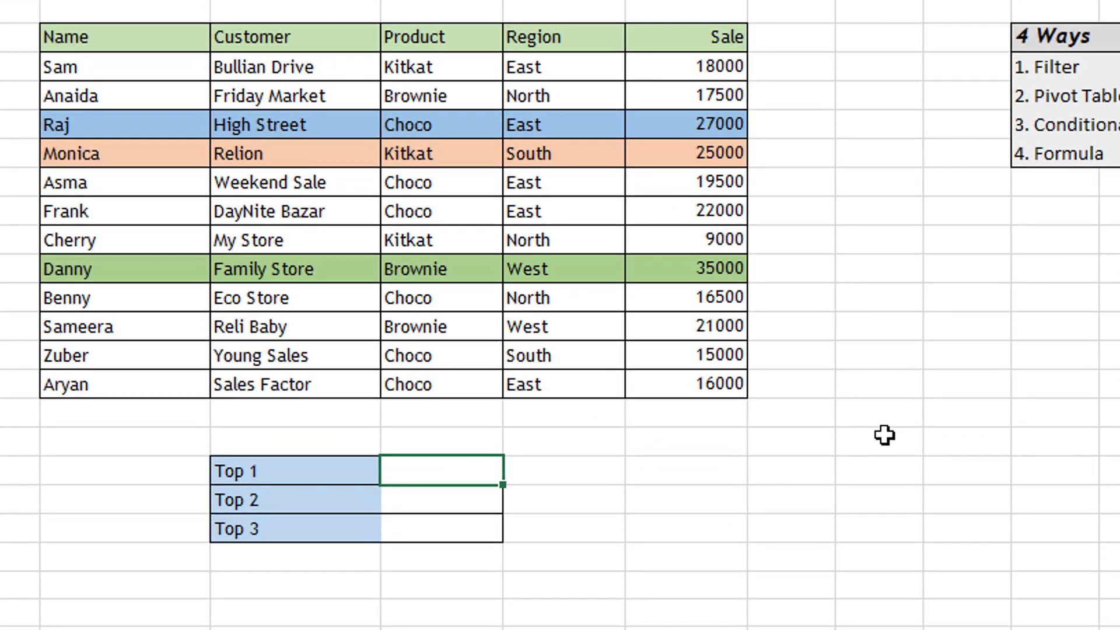
type("=")
type("LARGE")
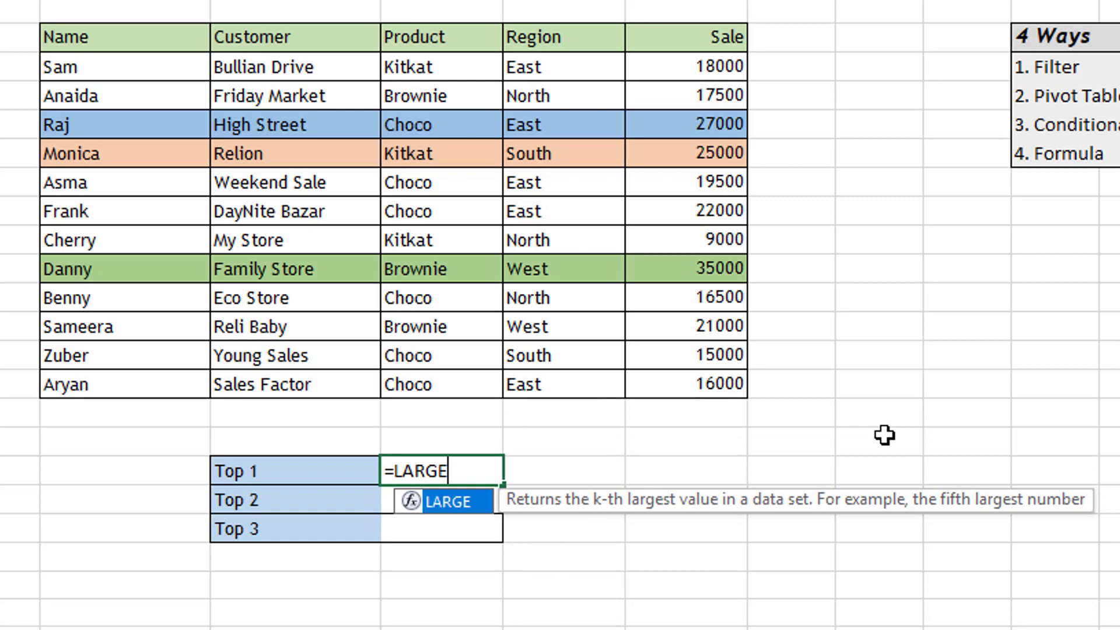
type("(")
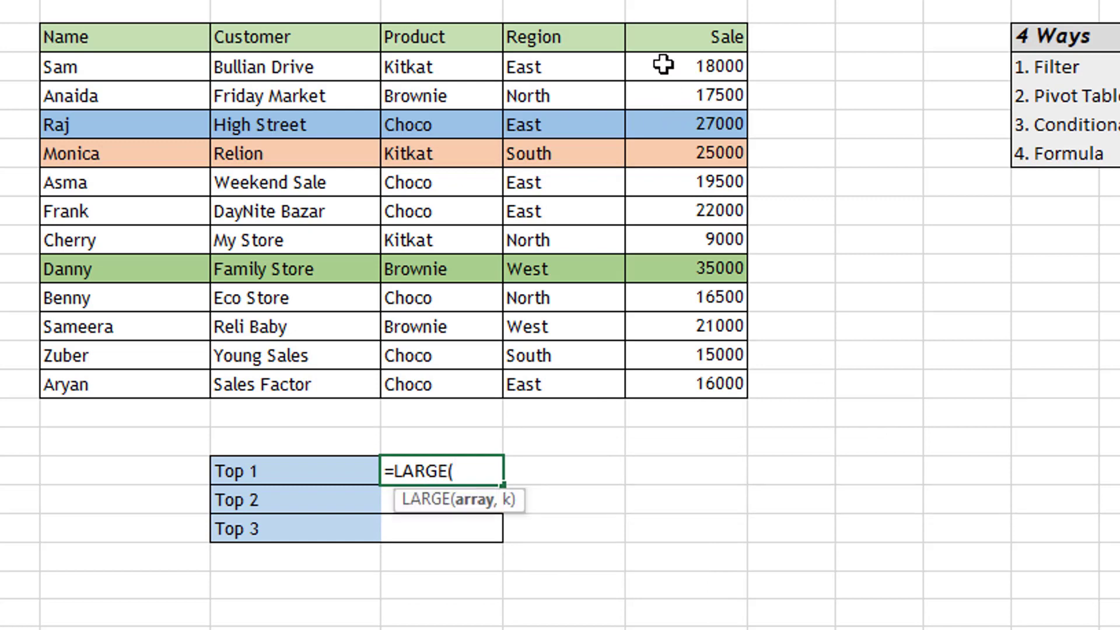
Enter =LARGE($F$5:$F$16,1) in D19 for Top 1.
left_click(665, 67)
left_click(674, 385, "shift")
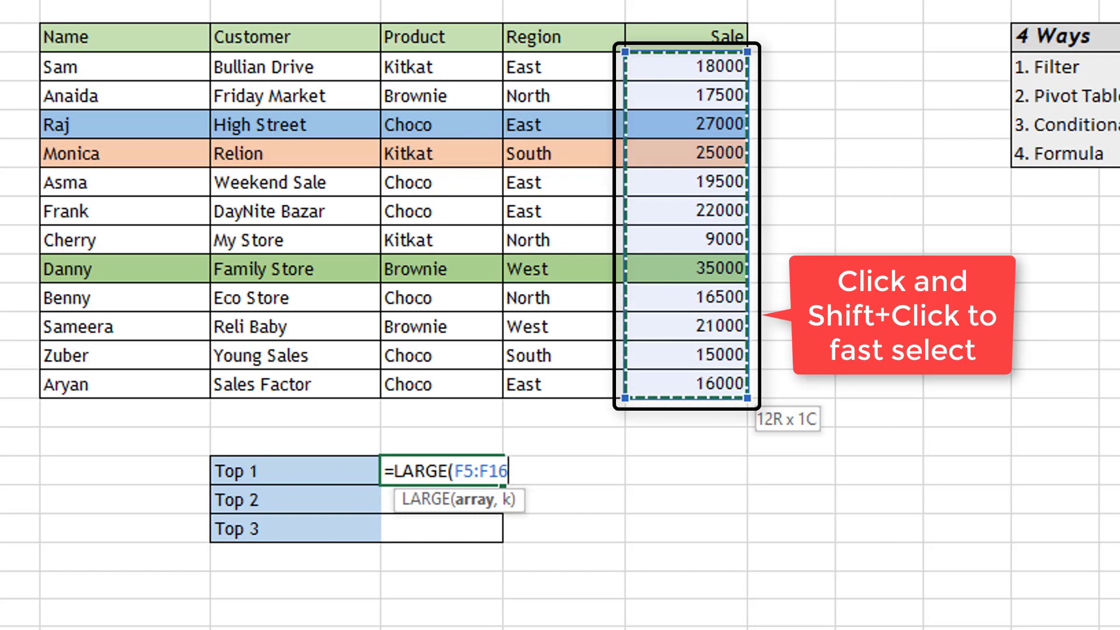
key("F4")
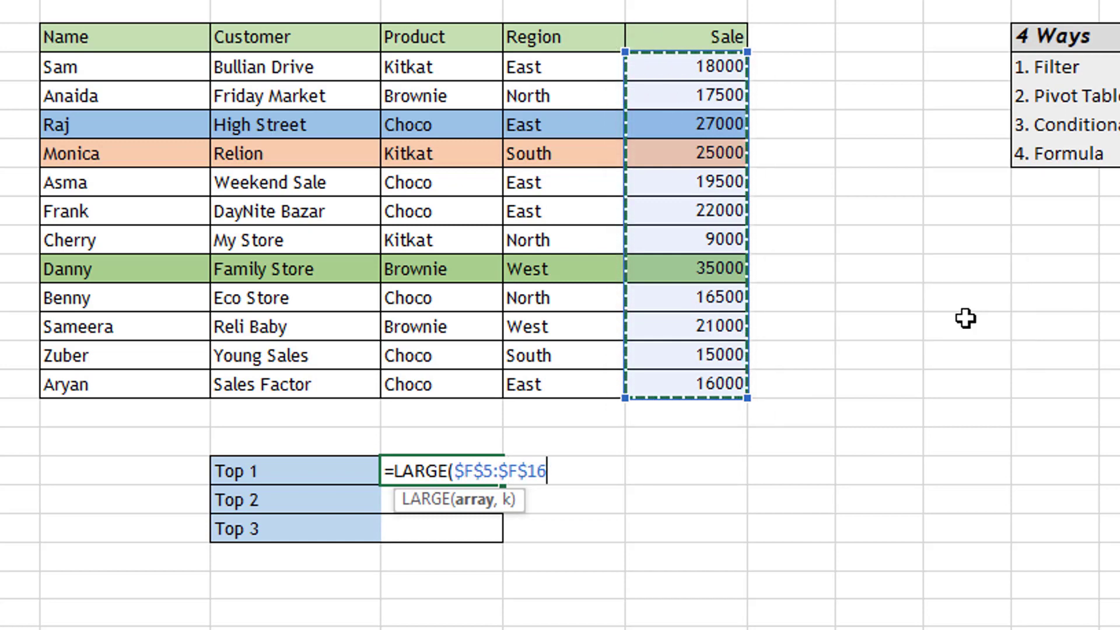
type(",1")
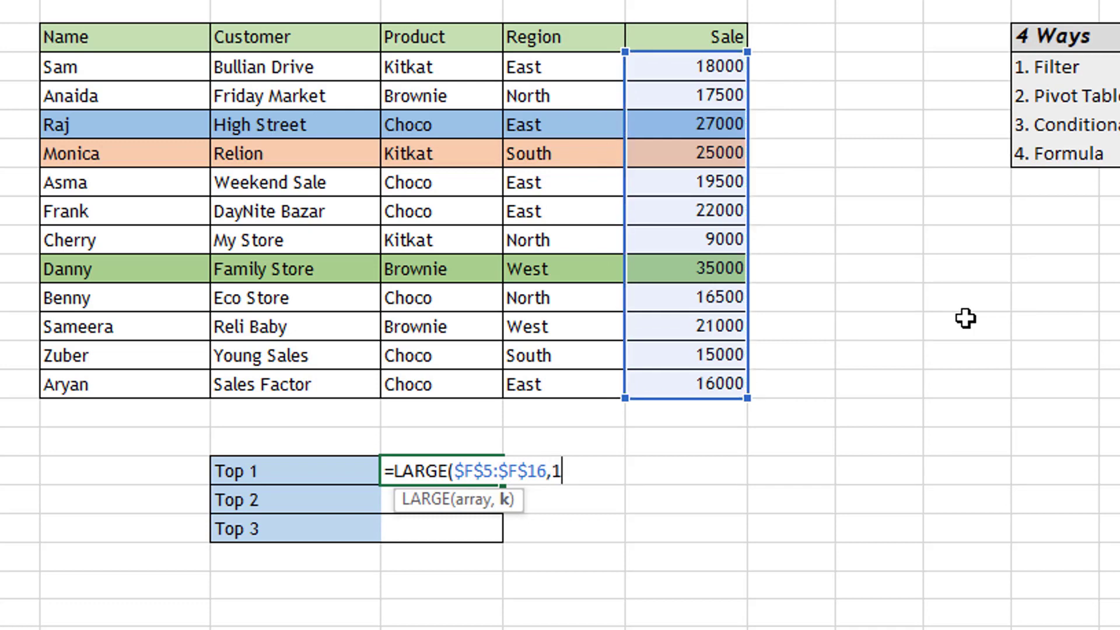
type(")")
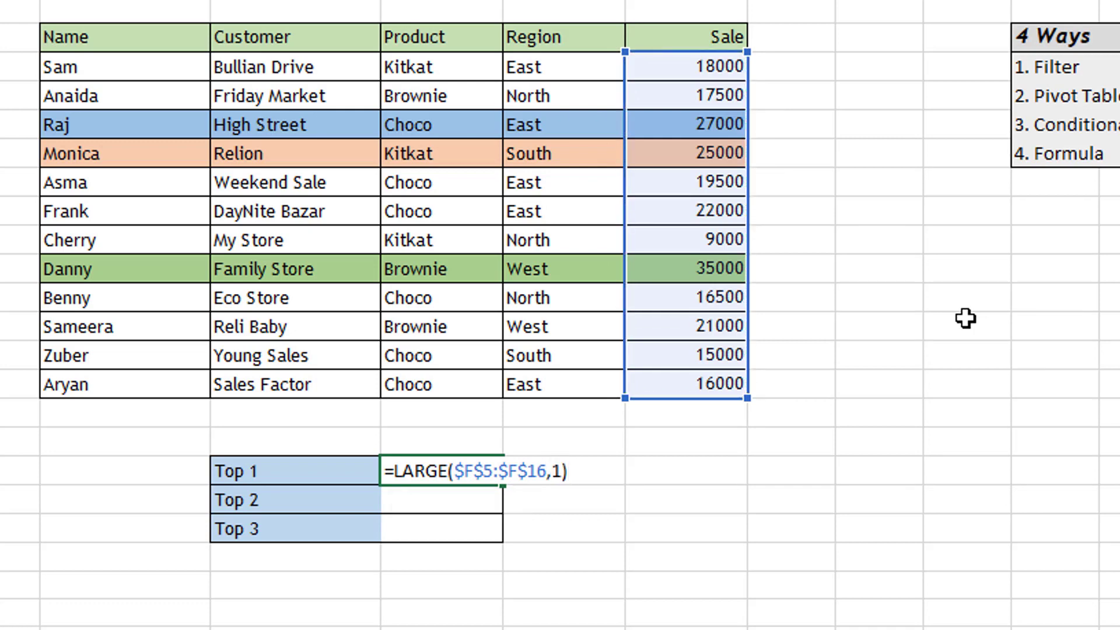
key("Return")
Fill the Top 1 formula down into D20 and D21.
key("Up")
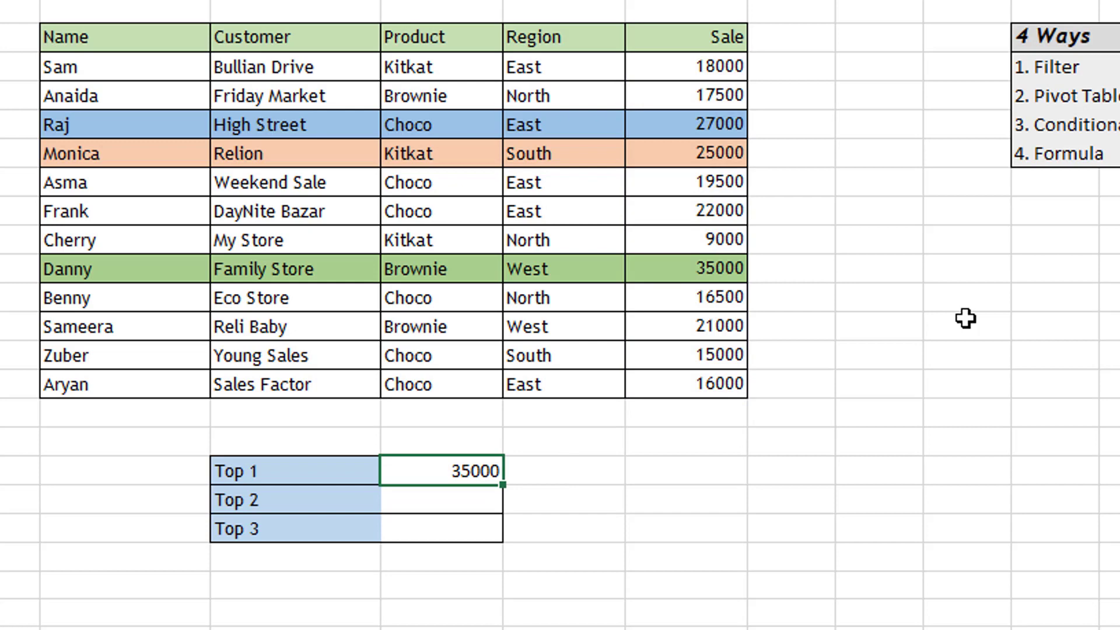
key("shift+Down")
key("shift+Down")
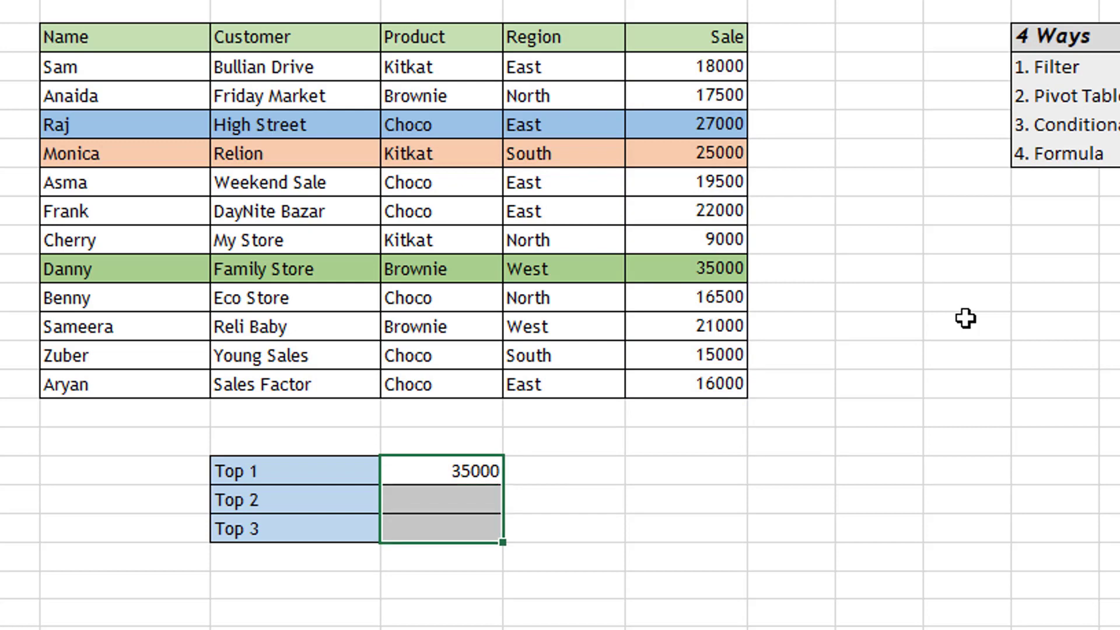
key("ctrl+d")
key("Down")
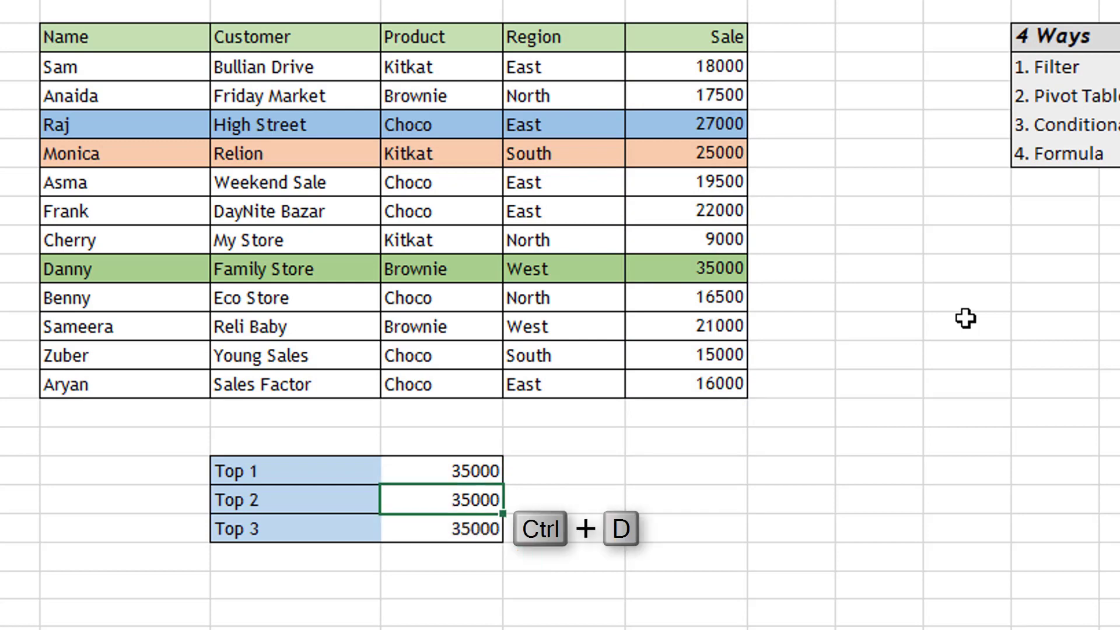
Change the rank to 2 in D20 and 3 in D21.
key("F2")
key("BackSpace")
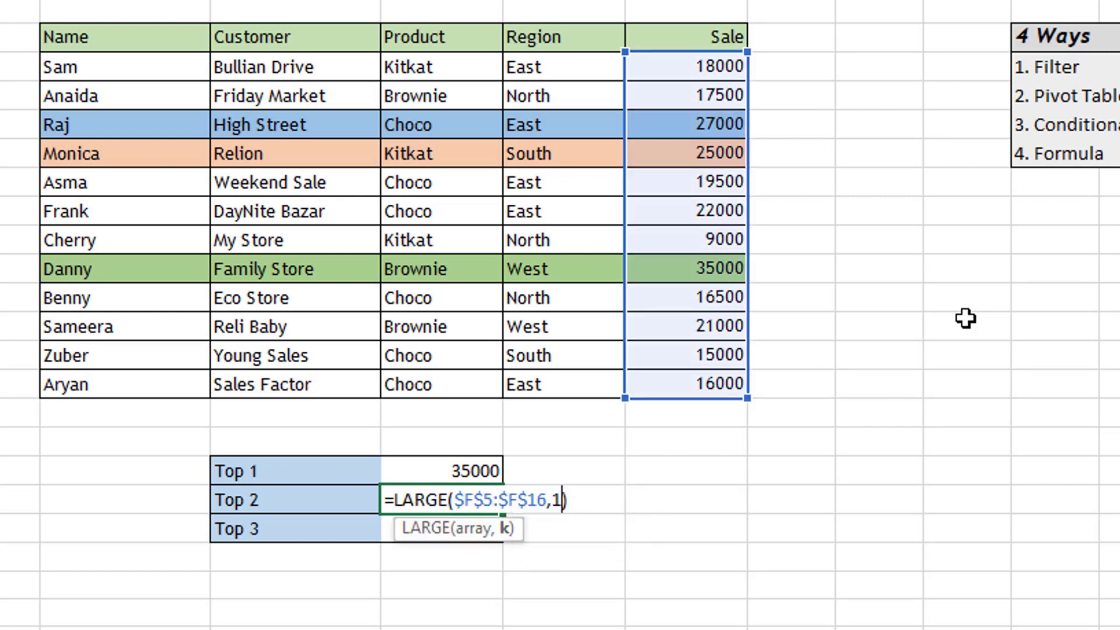
type("2")
key("Return")
key("F2")
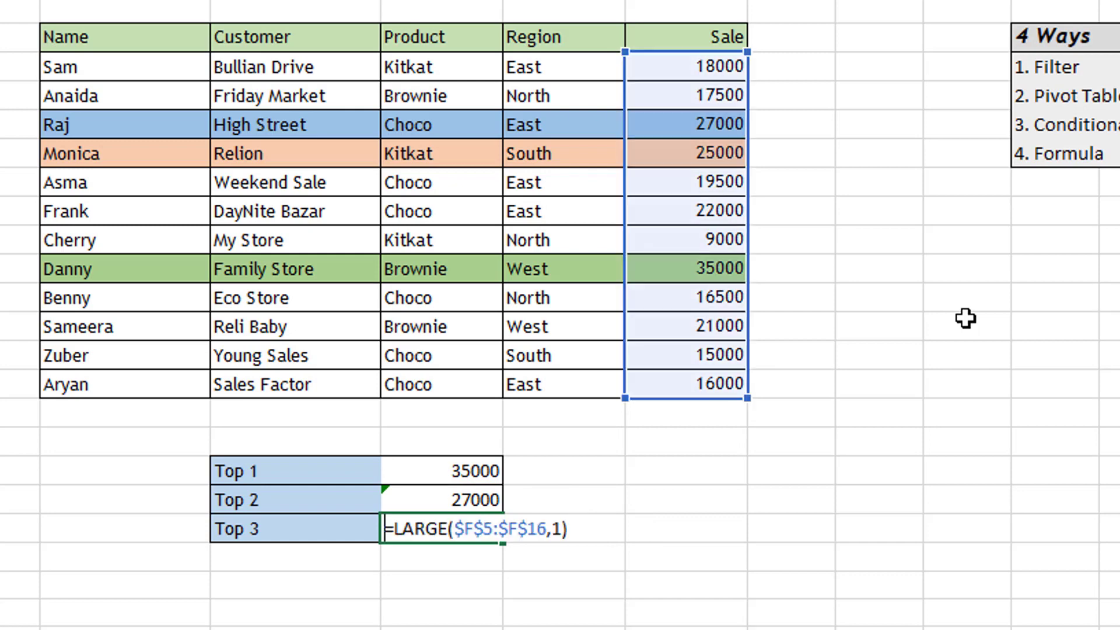
key("BackSpace")
type("3")
key("Return")
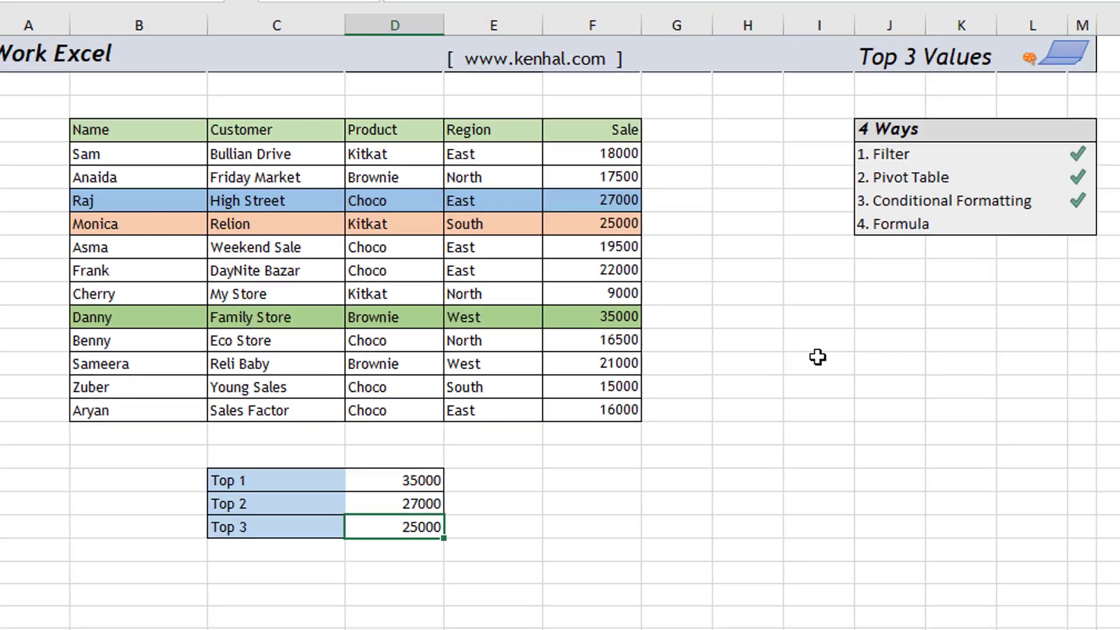
key("Up")
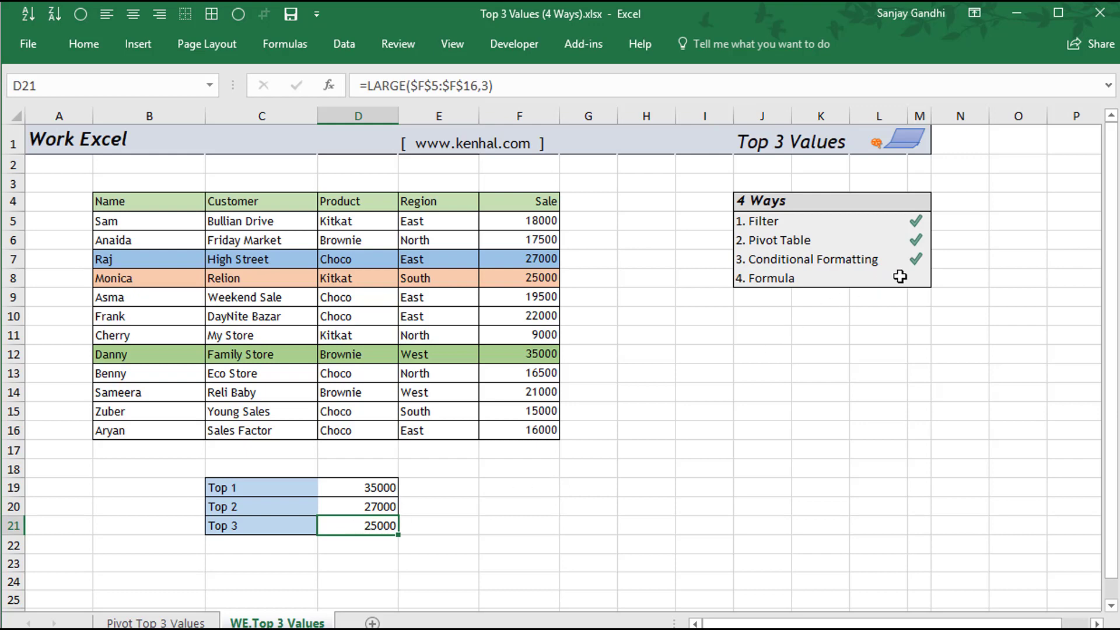
Add a Wingdings 2 check mark in M8 beside Formula.
left_click(919, 276)
type("a")
key("Return")
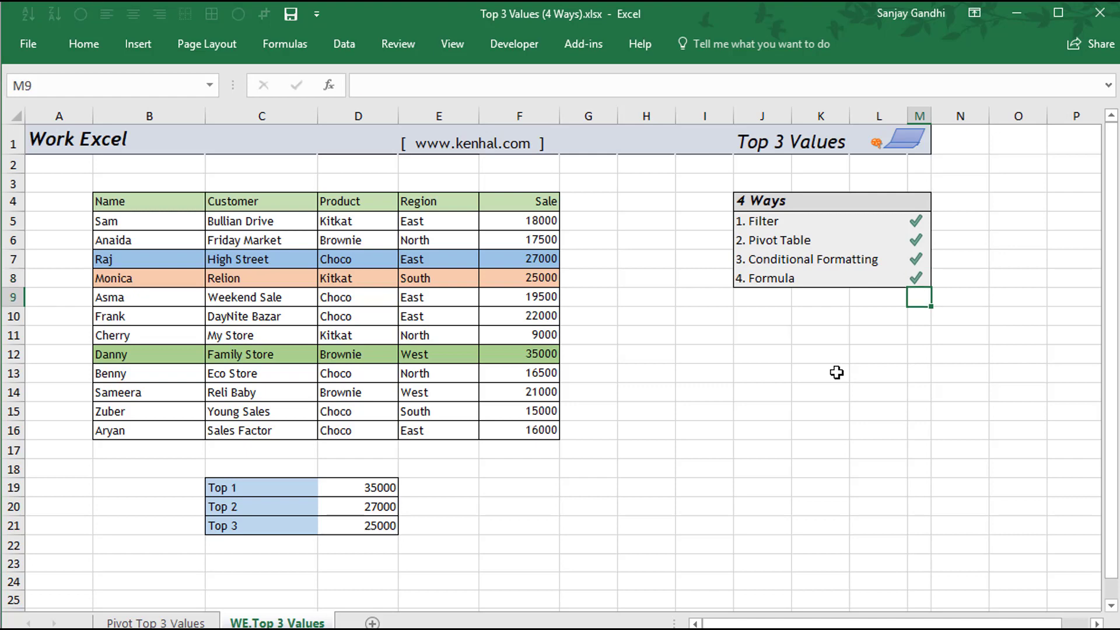
left_click(754, 360)
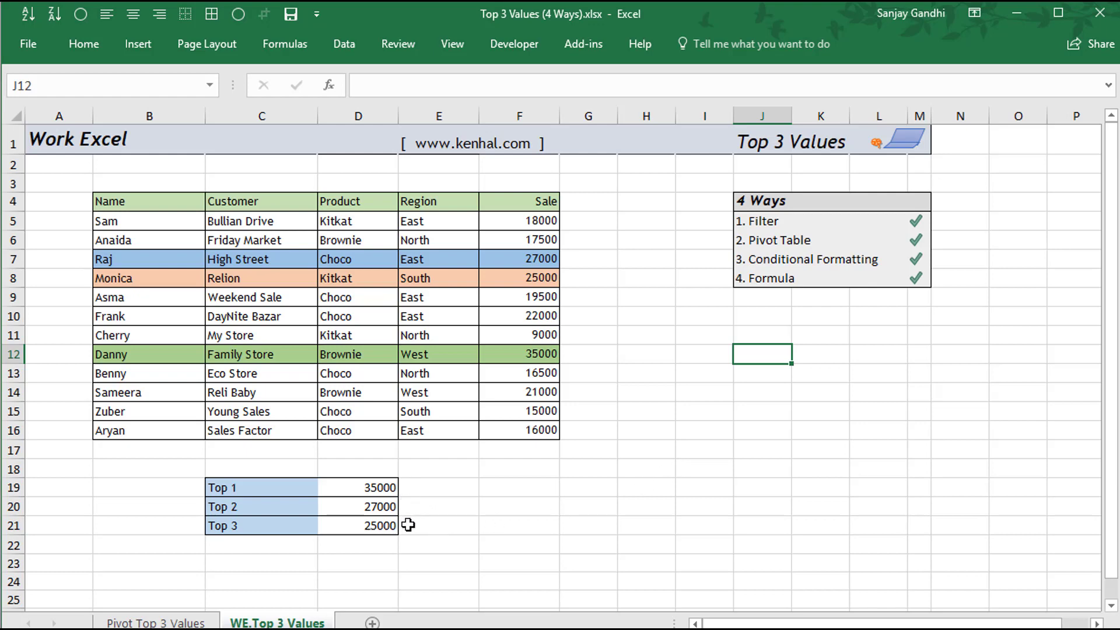
Replace Frank's 22000 sale in F10 with 35000, making Top 1–3 read 35000, 35000, 27000.
left_click(512, 316)
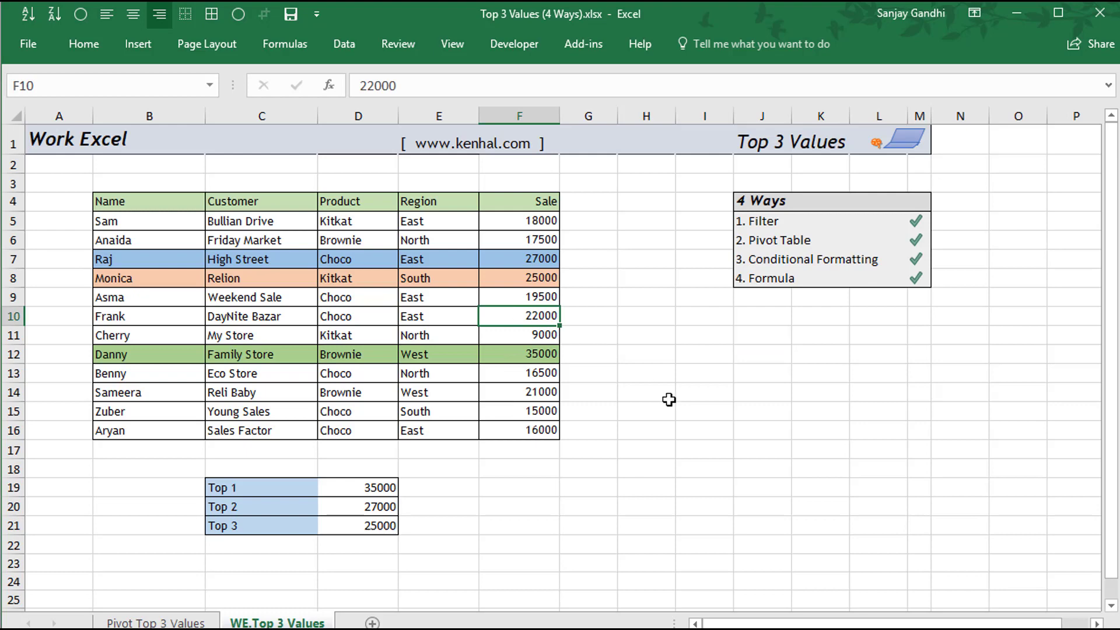
type("35000")
key("Return")
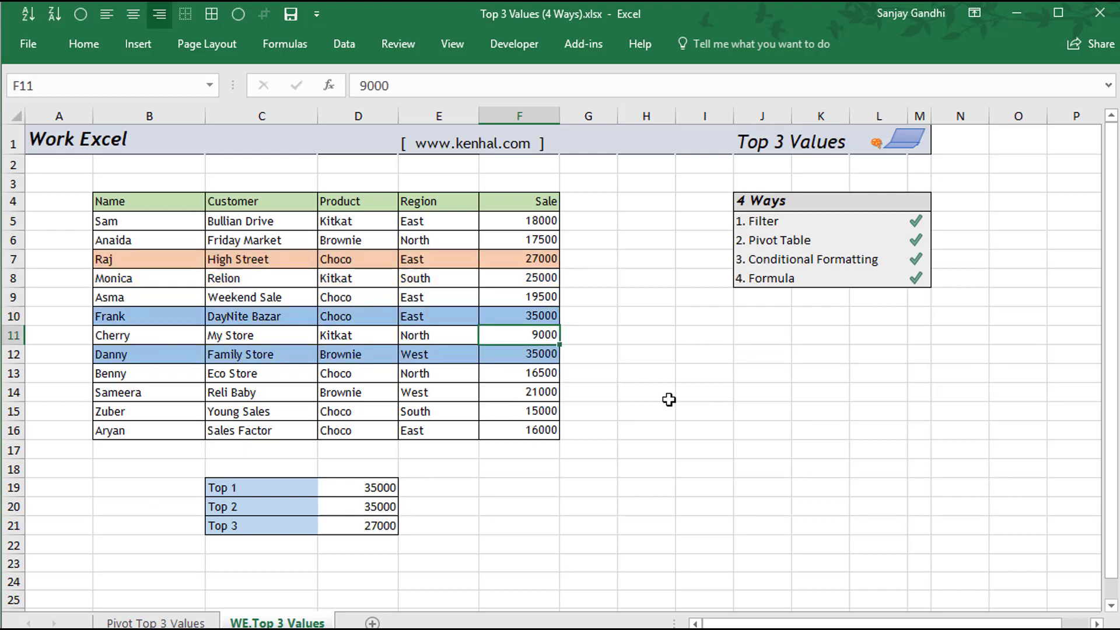